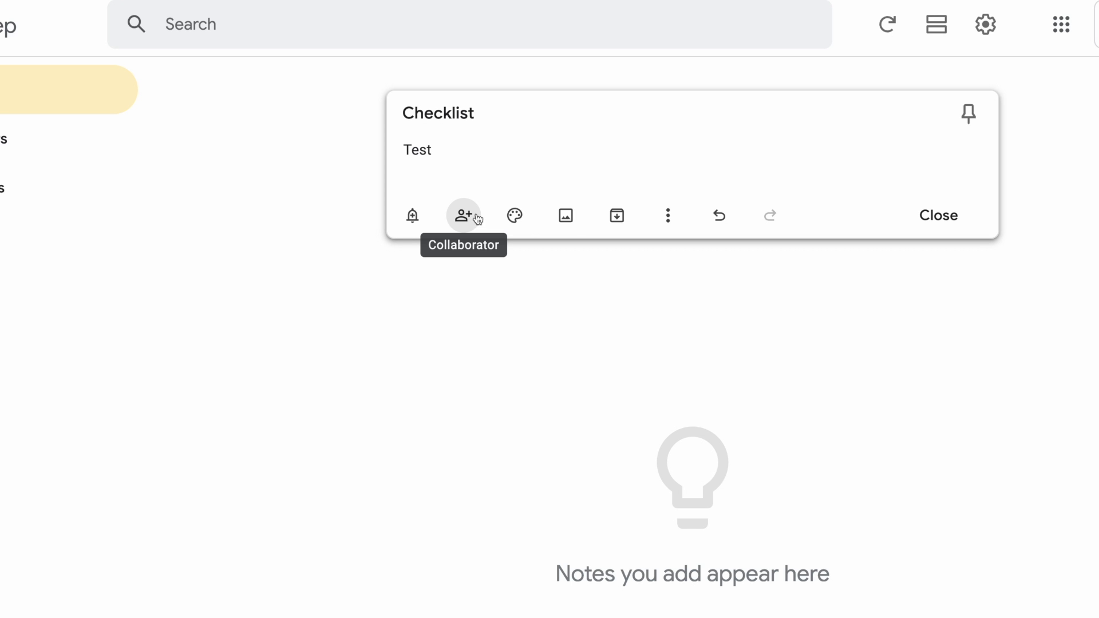
Apply the Yellow background colour to the open Checklist note.
{"action": "left_click", "coordinate": [510, 217]}
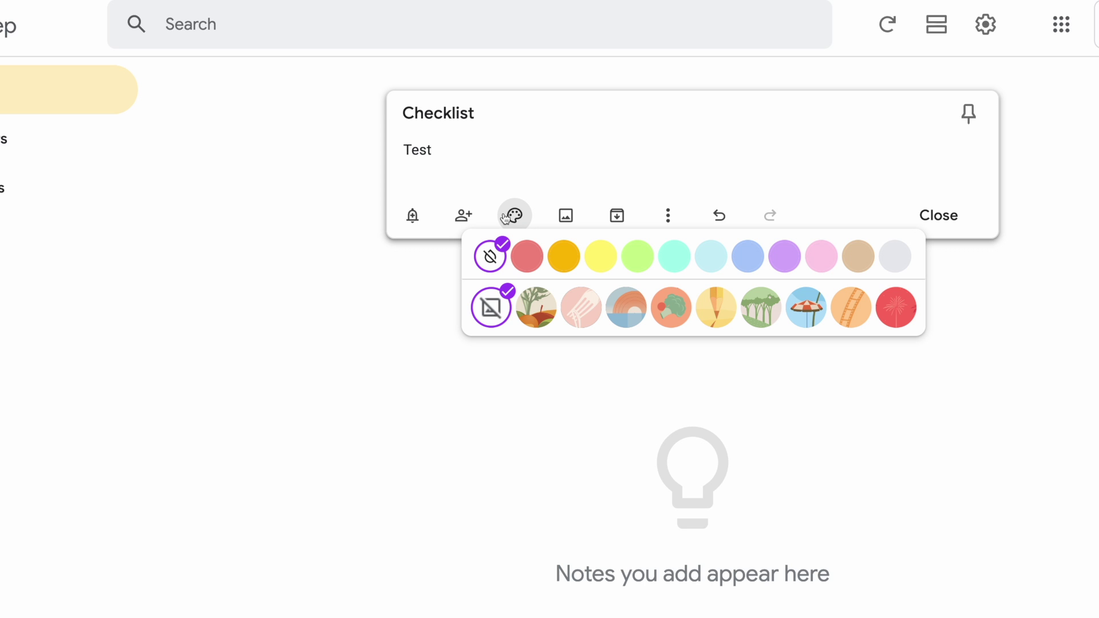
{"action": "left_click", "coordinate": [604, 255]}
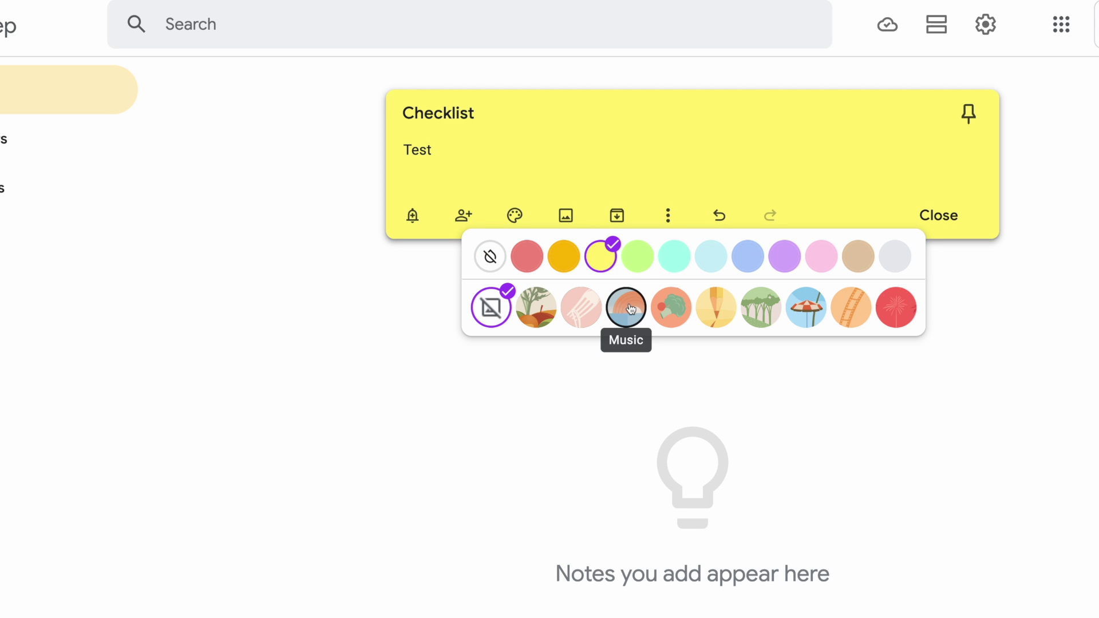
Preview the Groceries background image, remove it, and close the yellow Checklist note.
{"action": "left_click", "coordinate": [545, 309]}
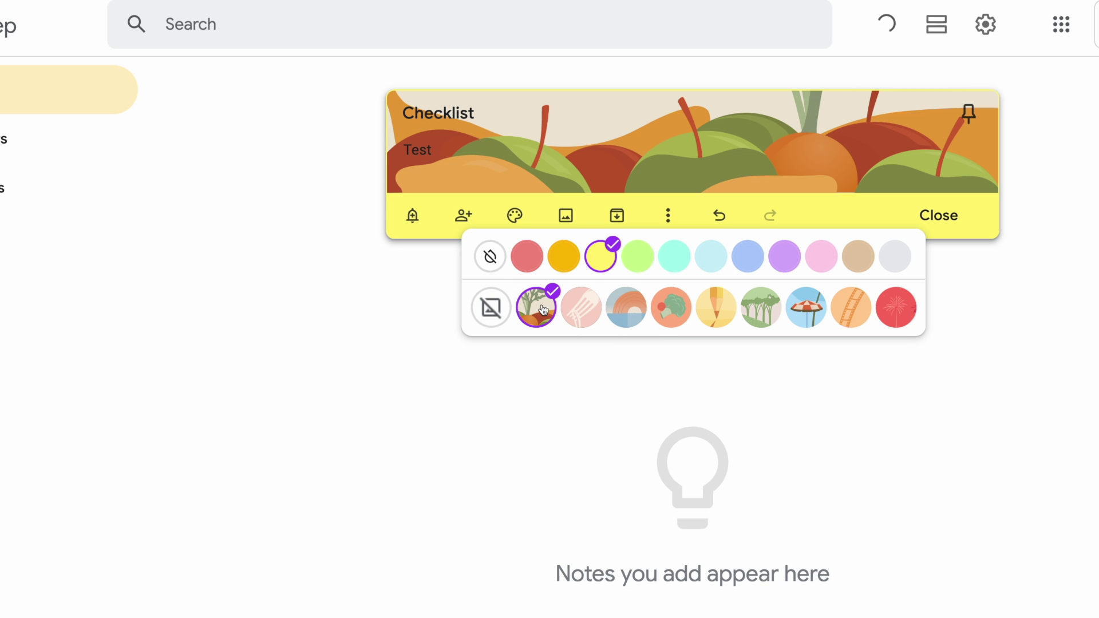
{"action": "left_click", "coordinate": [500, 305]}
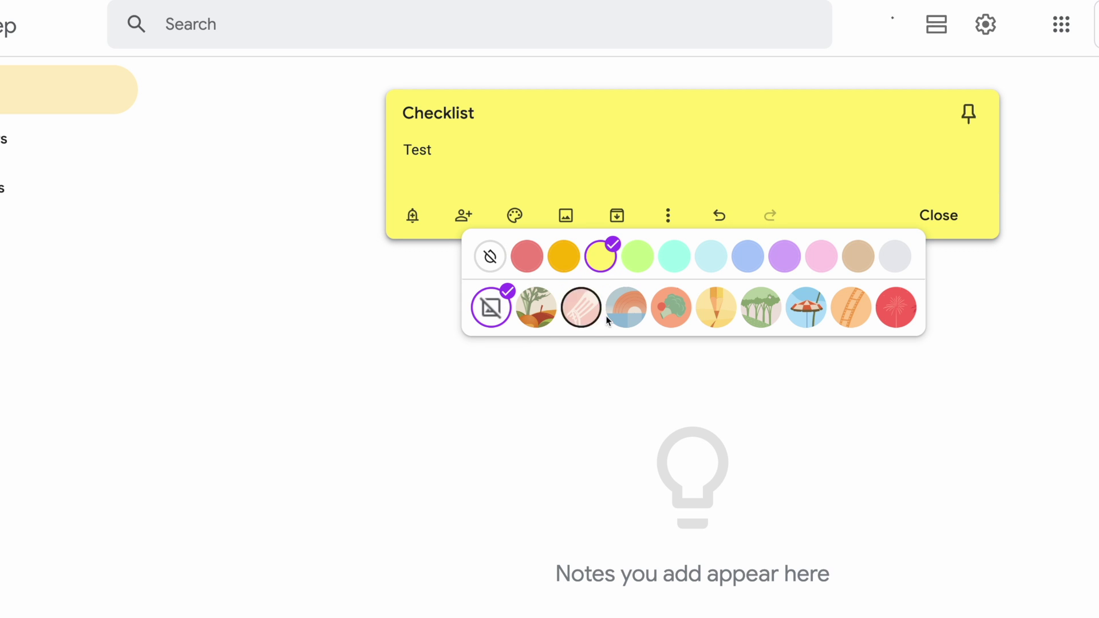
{"action": "left_click", "coordinate": [623, 392]}
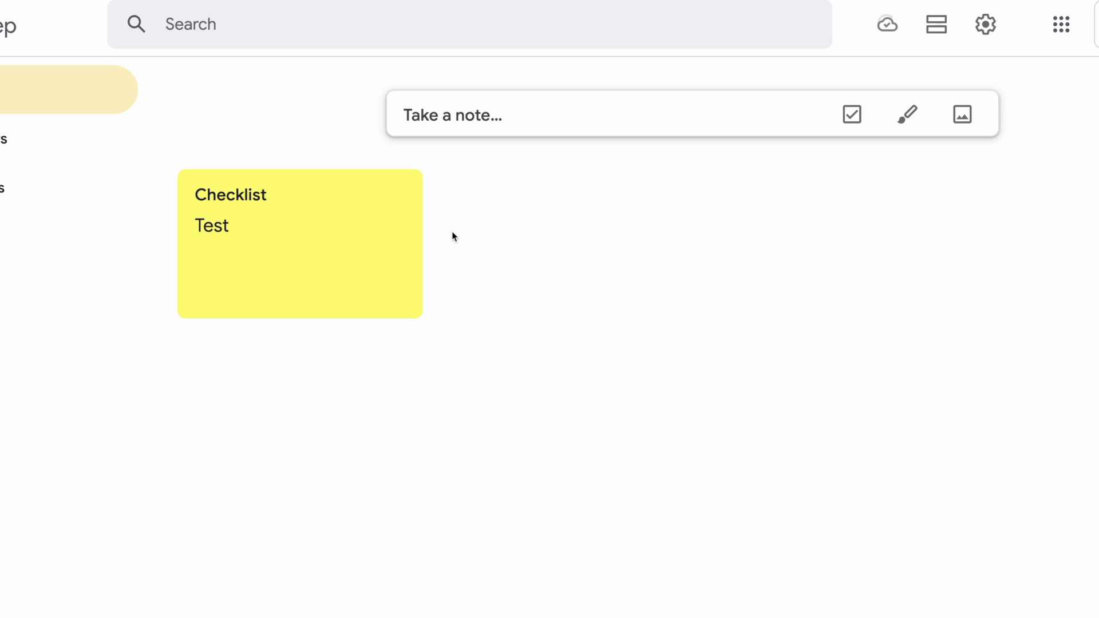
{"action": "mouse_move", "coordinate": [386, 298]}
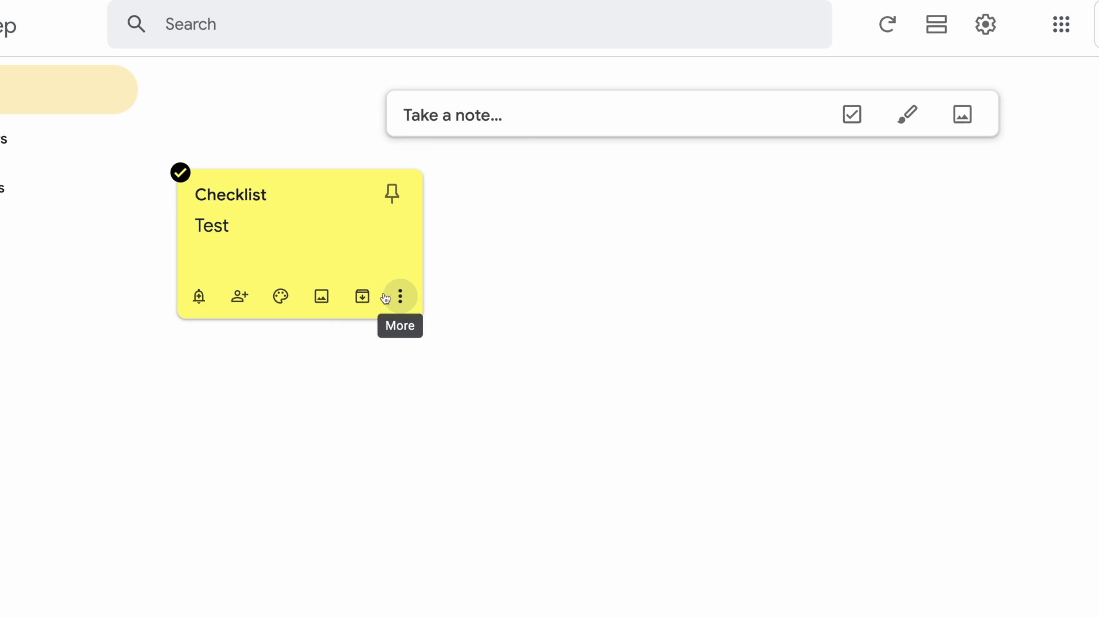
Turn on Show checkboxes for the Checklist note so Test becomes a checkbox item.
{"action": "left_click", "coordinate": [405, 296]}
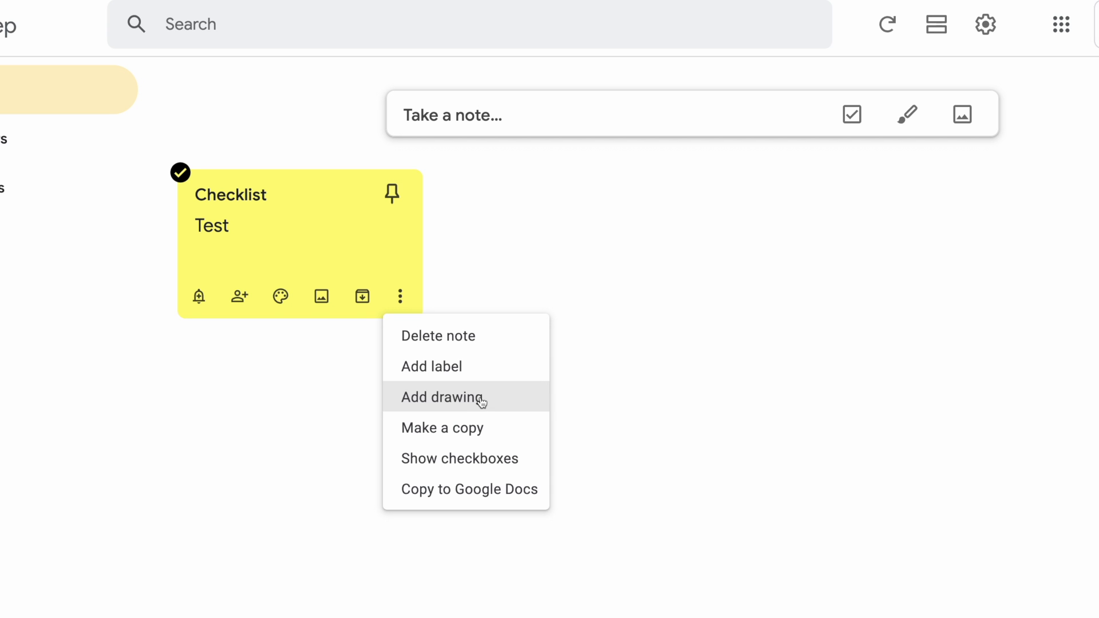
{"action": "left_click", "coordinate": [516, 462]}
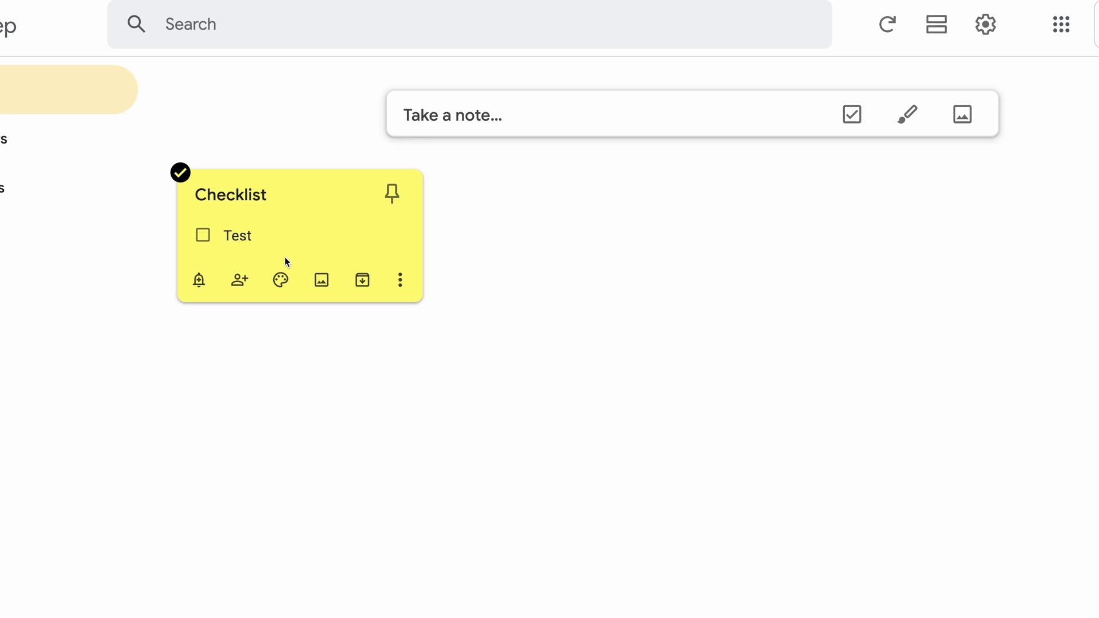
Create a 'Shopping Lists' checklist note with Banana and Strawberries items.
{"action": "left_click", "coordinate": [452, 112]}
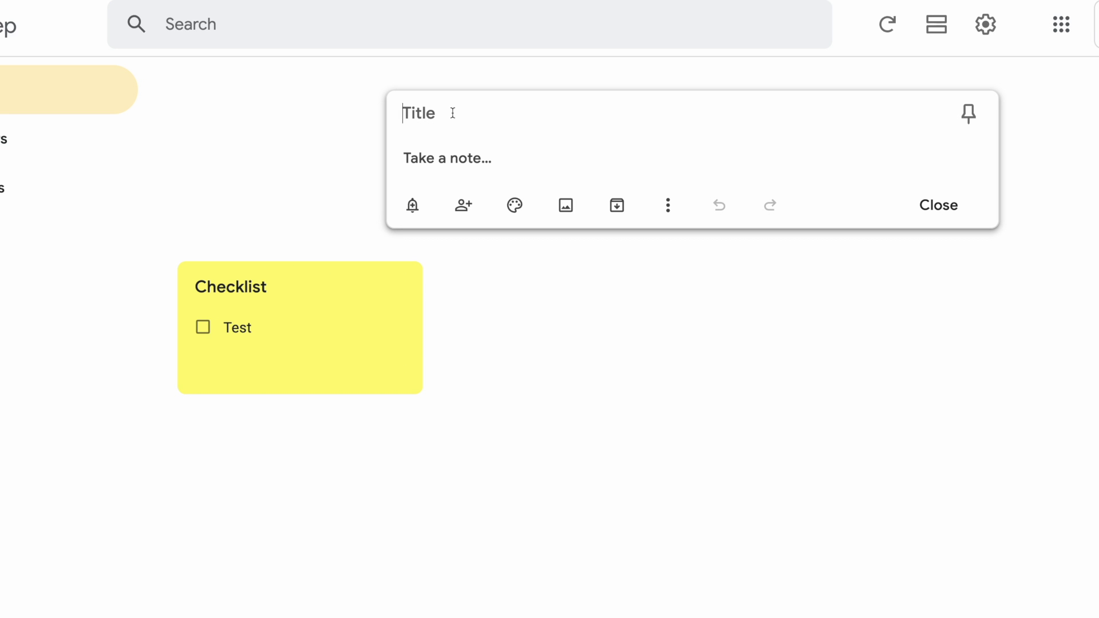
{"action": "type", "text": "Shopping "}
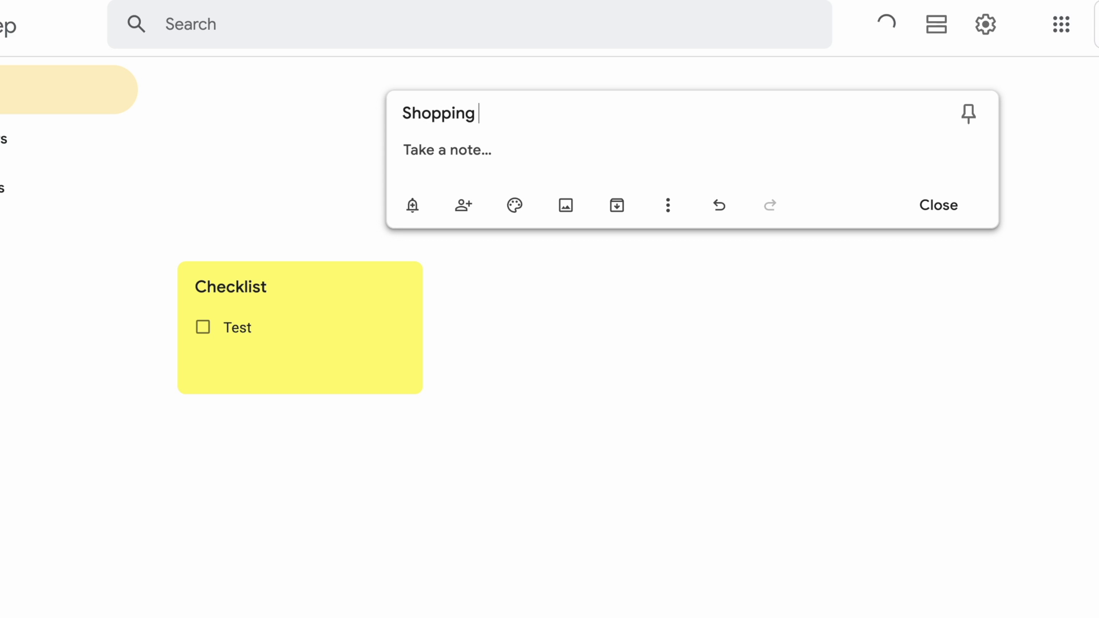
{"action": "type", "text": "Lists"}
{"action": "left_click", "coordinate": [502, 152]}
{"action": "left_click", "coordinate": [668, 206]}
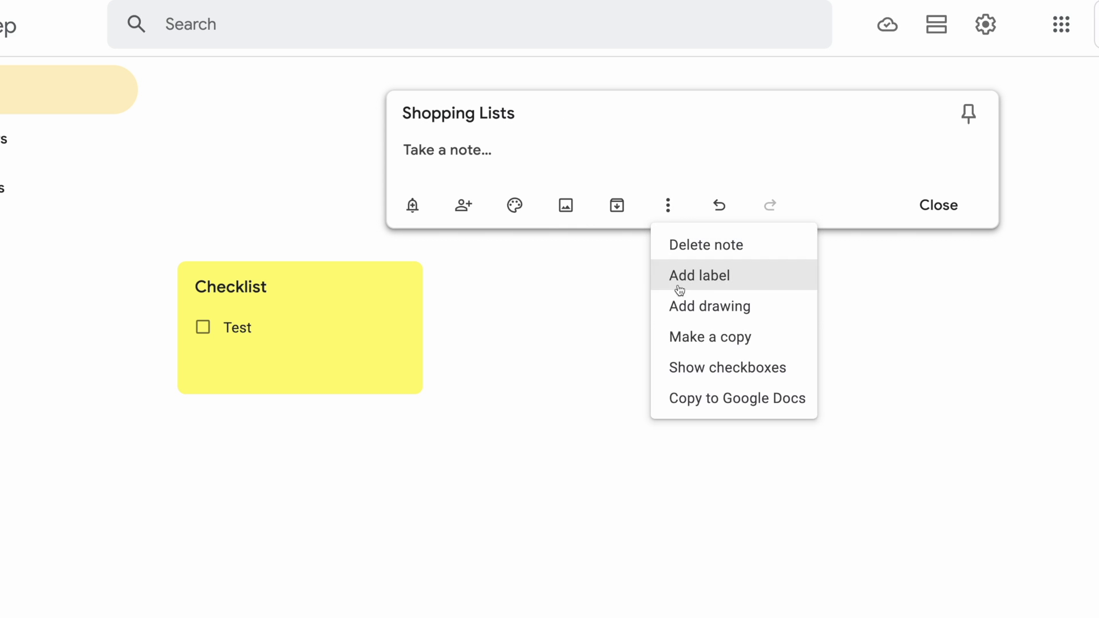
{"action": "left_click", "coordinate": [720, 369]}
{"action": "type", "text": "Banan"}
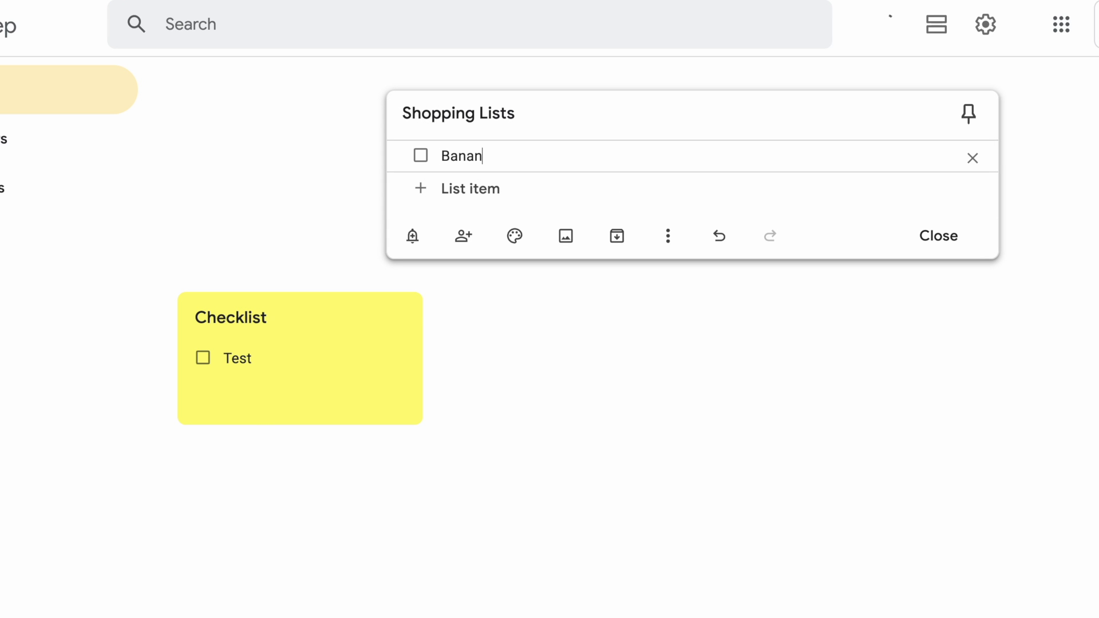
{"action": "type", "text": "a"}
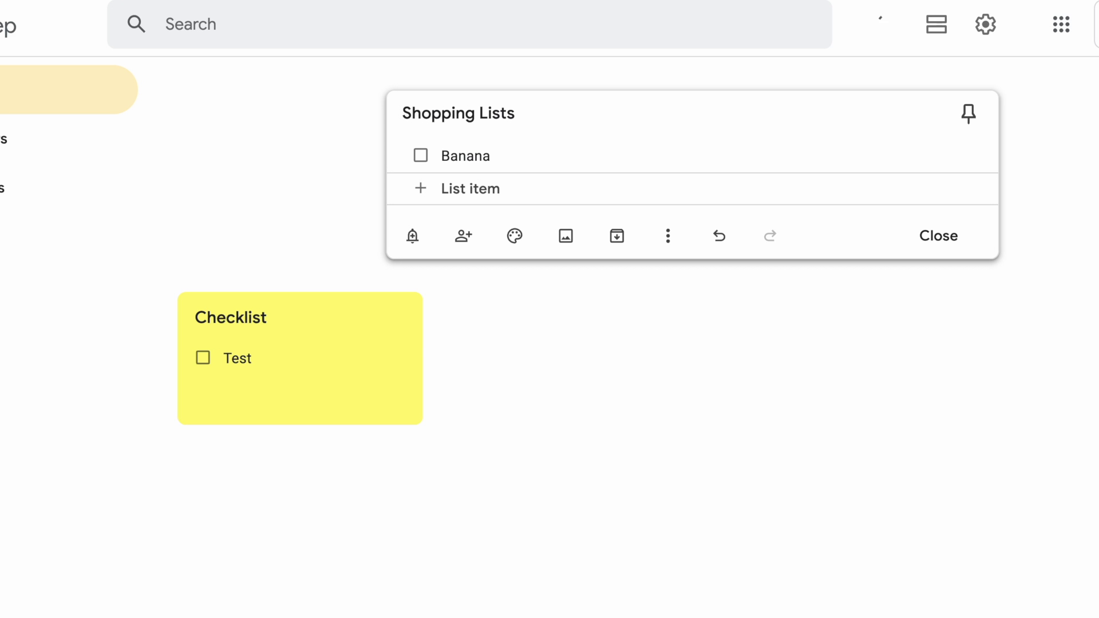
{"action": "type", "text": "Strawbe"}
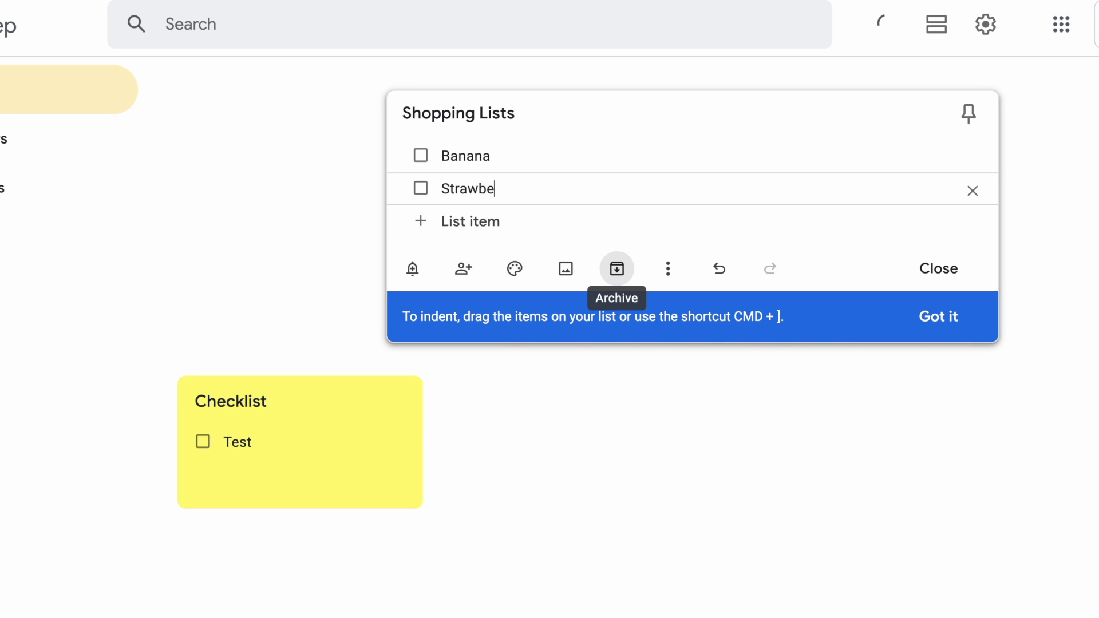
{"action": "type", "text": "rries"}
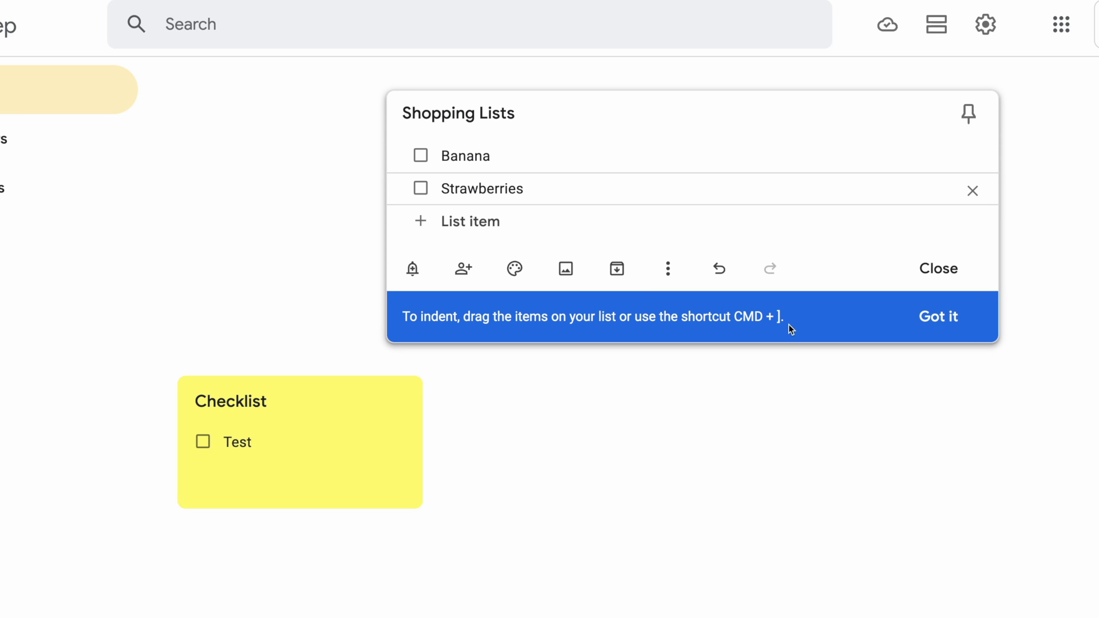
{"action": "left_click", "coordinate": [936, 315]}
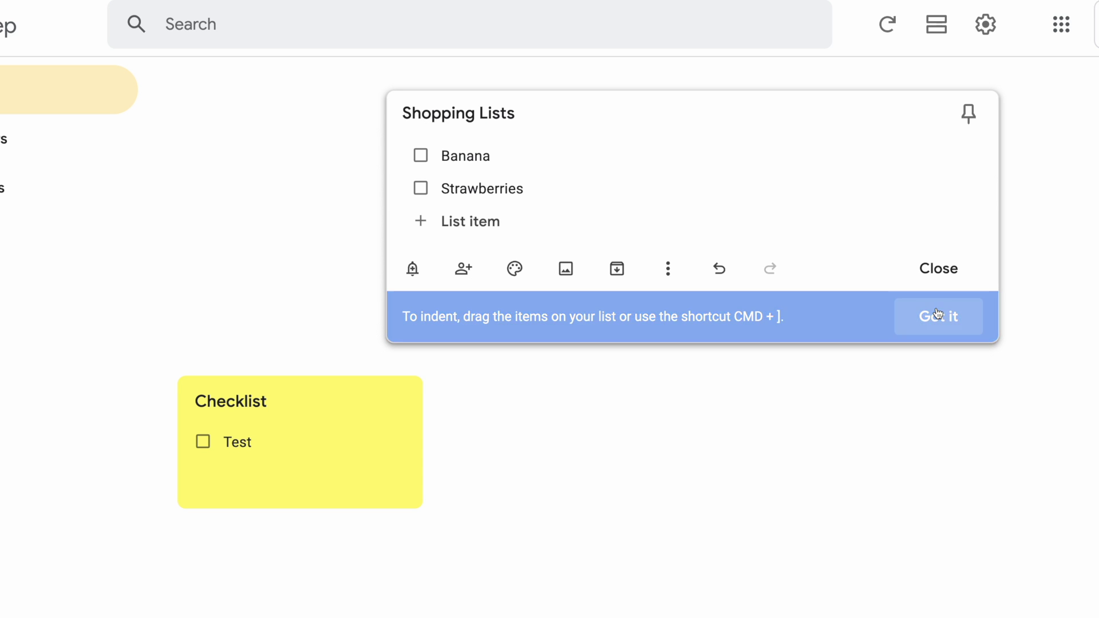
{"action": "left_click", "coordinate": [937, 269]}
{"action": "mouse_move", "coordinate": [300, 249]}
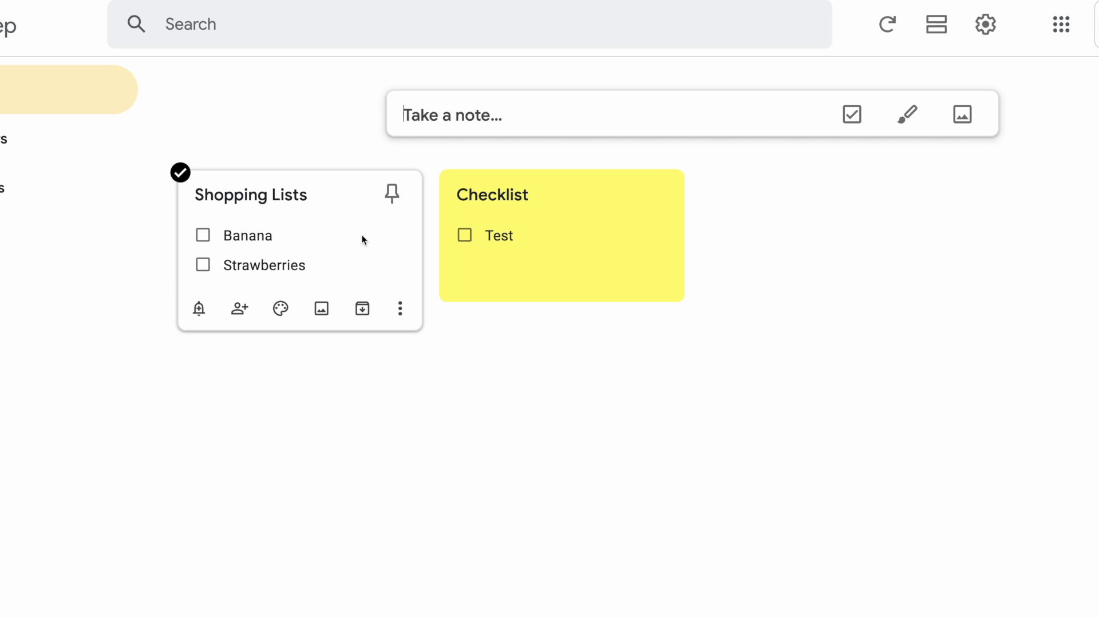
Pin the Shopping Lists note and give it a purple background.
{"action": "left_click", "coordinate": [393, 195]}
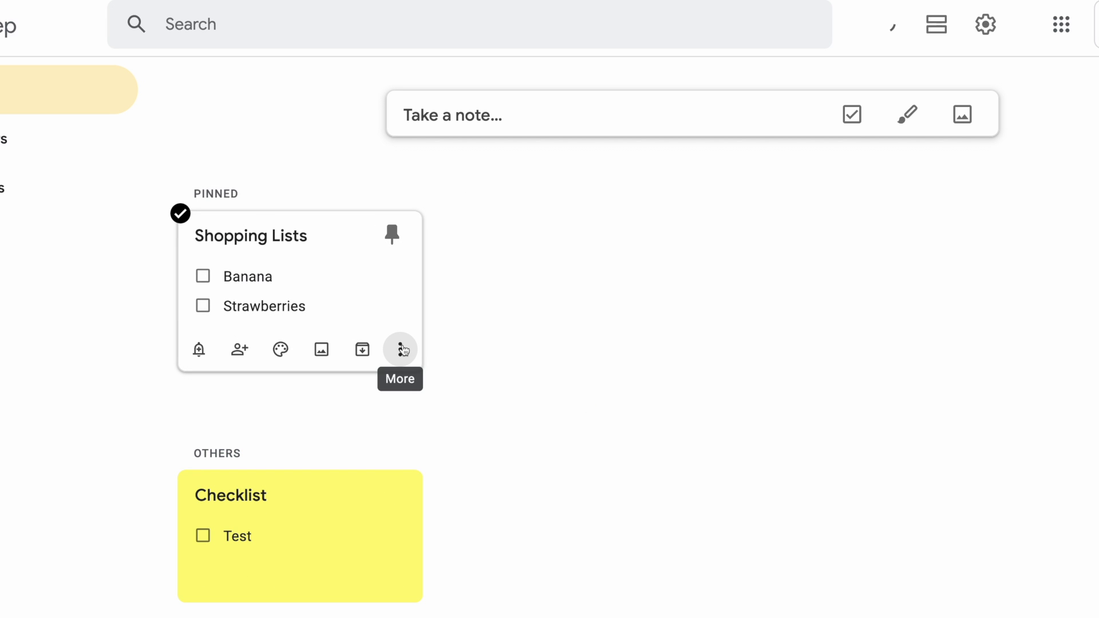
{"action": "left_click", "coordinate": [280, 349]}
{"action": "left_click", "coordinate": [390, 388]}
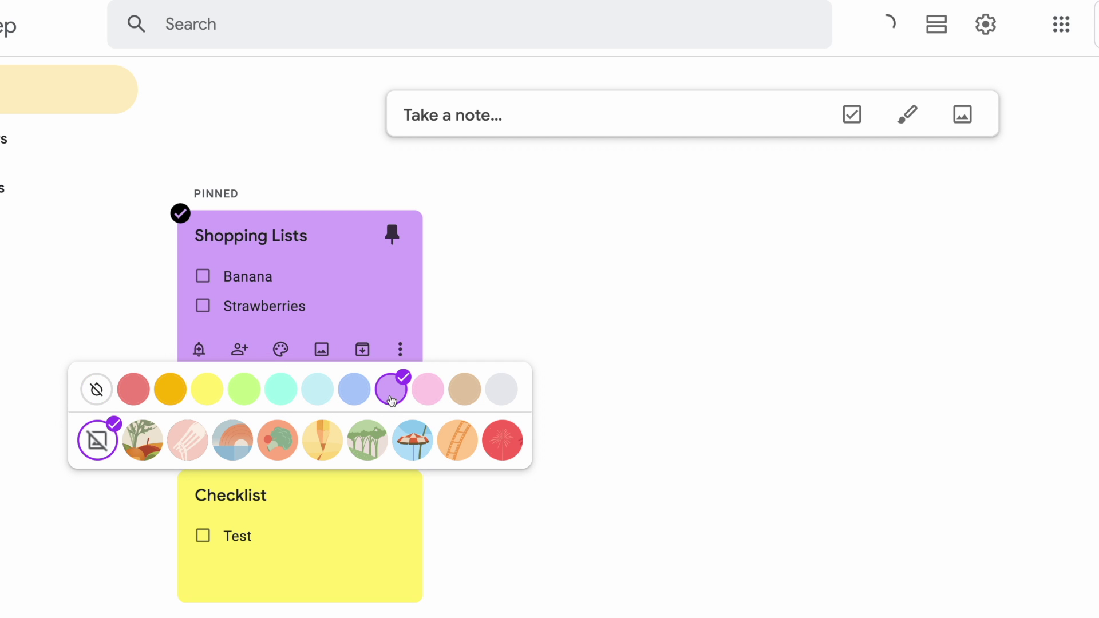
{"action": "left_click", "coordinate": [646, 322]}
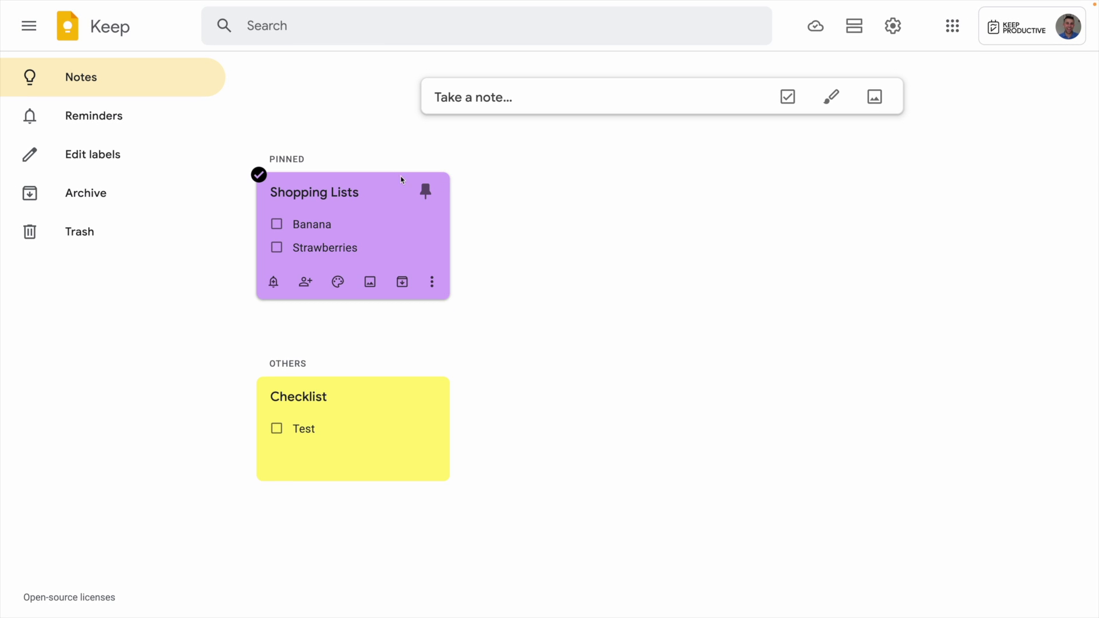
{"action": "mouse_move", "coordinate": [353, 427]}
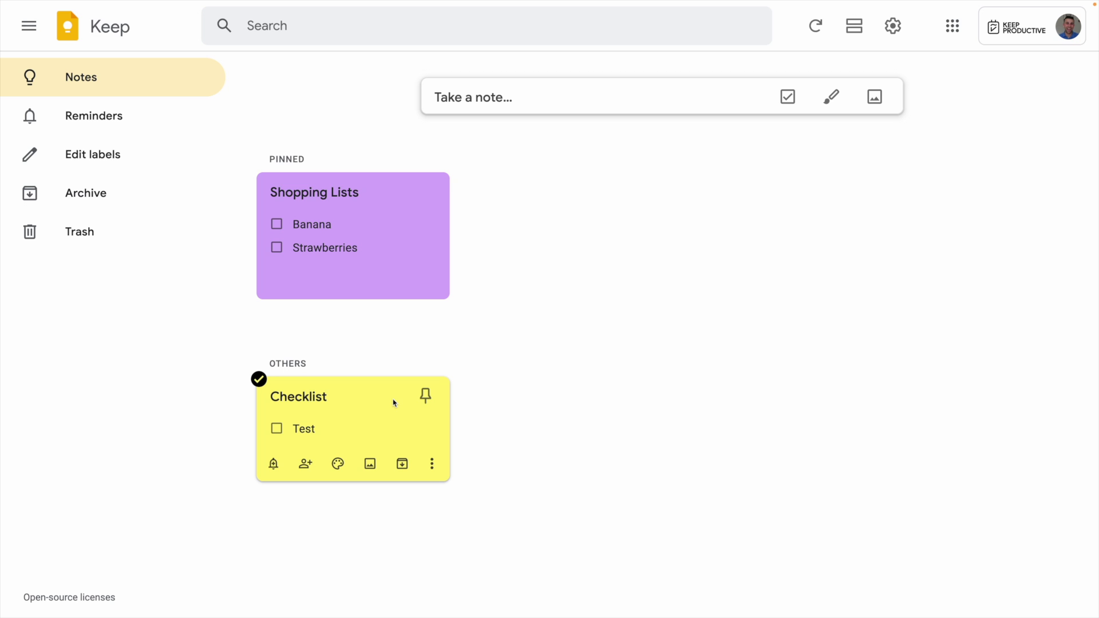
{"action": "left_click", "coordinate": [335, 30]}
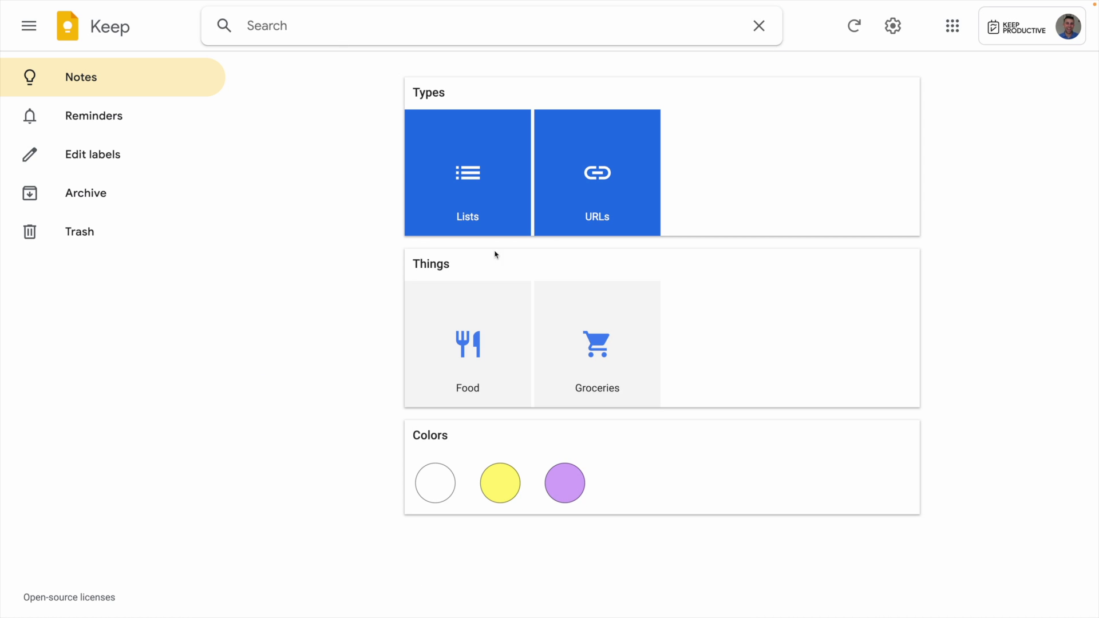
Try the Purple, Groceries and Lists search filters, ending on the URLs type filter.
{"action": "left_click", "coordinate": [564, 488]}
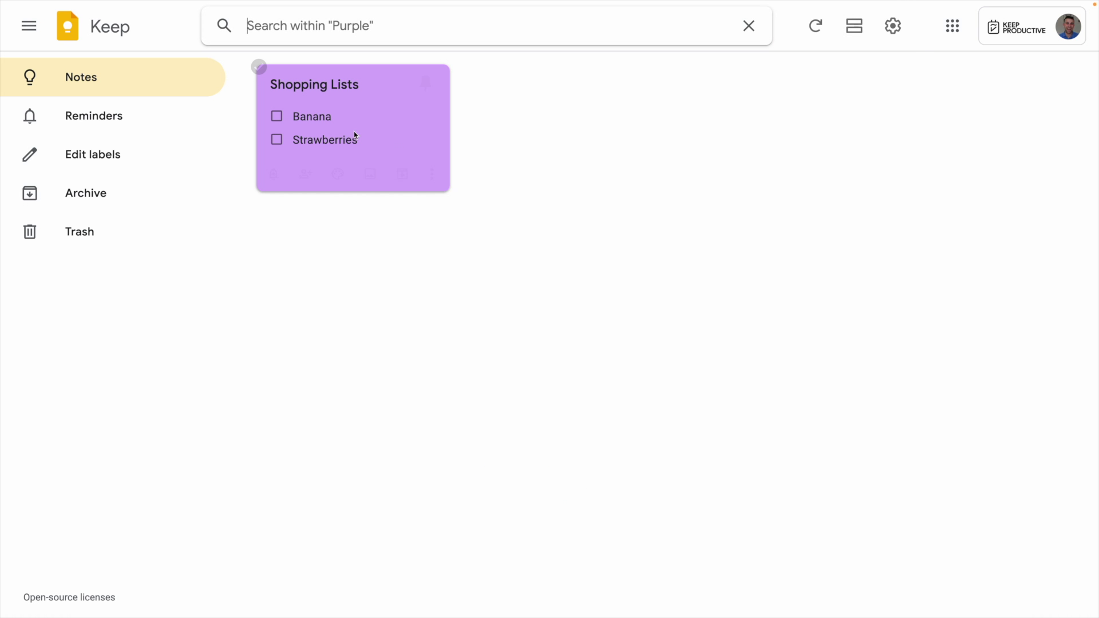
{"action": "left_click", "coordinate": [748, 25]}
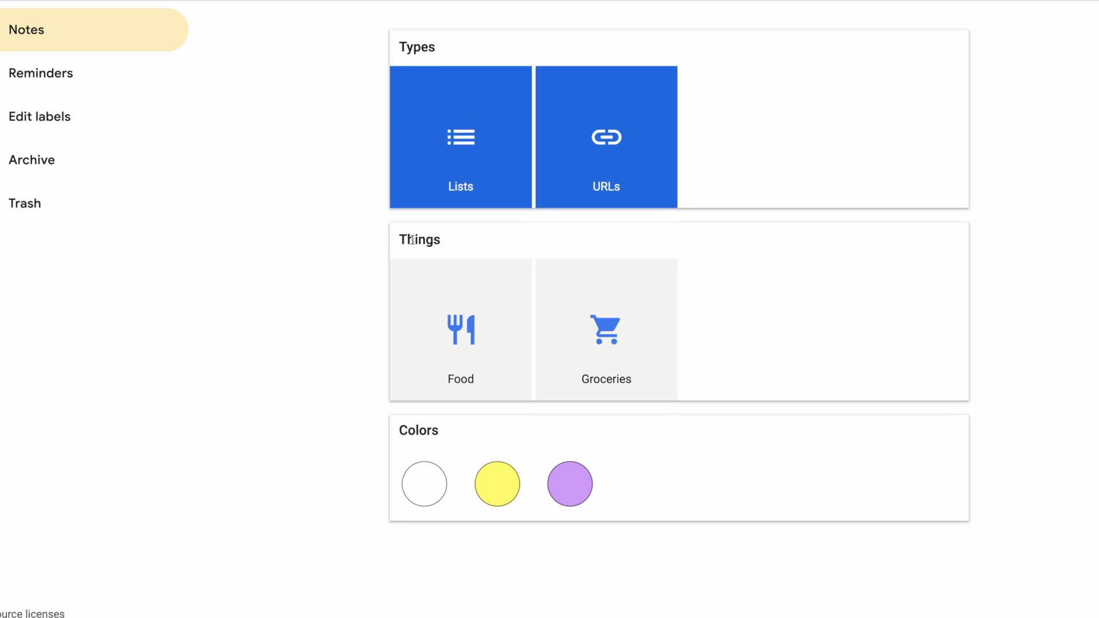
{"action": "left_click", "coordinate": [600, 338]}
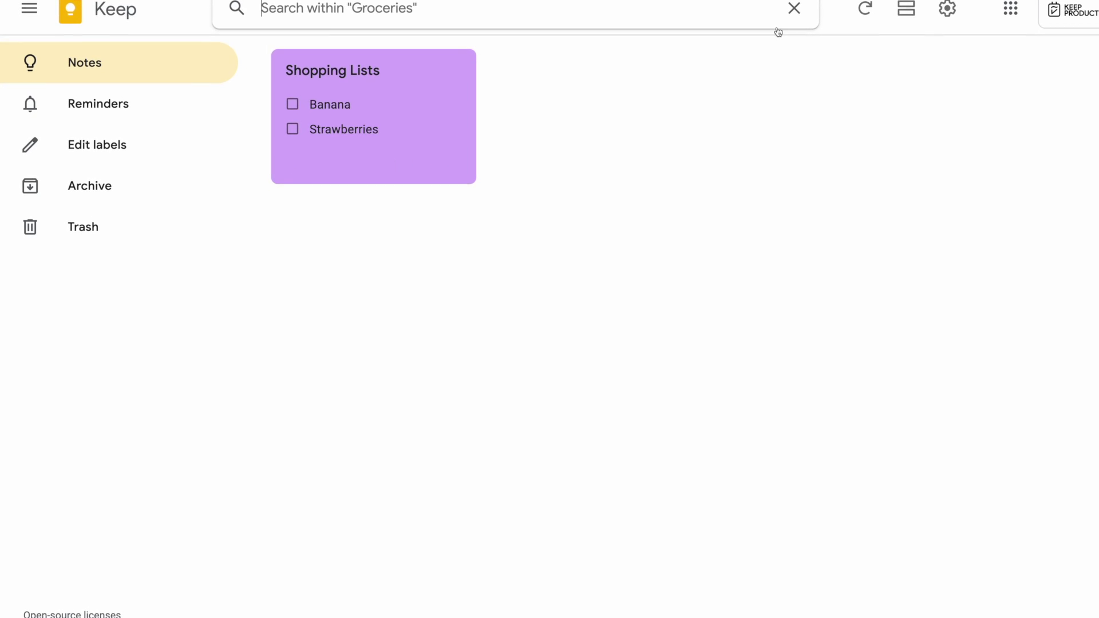
{"action": "left_click", "coordinate": [793, 9]}
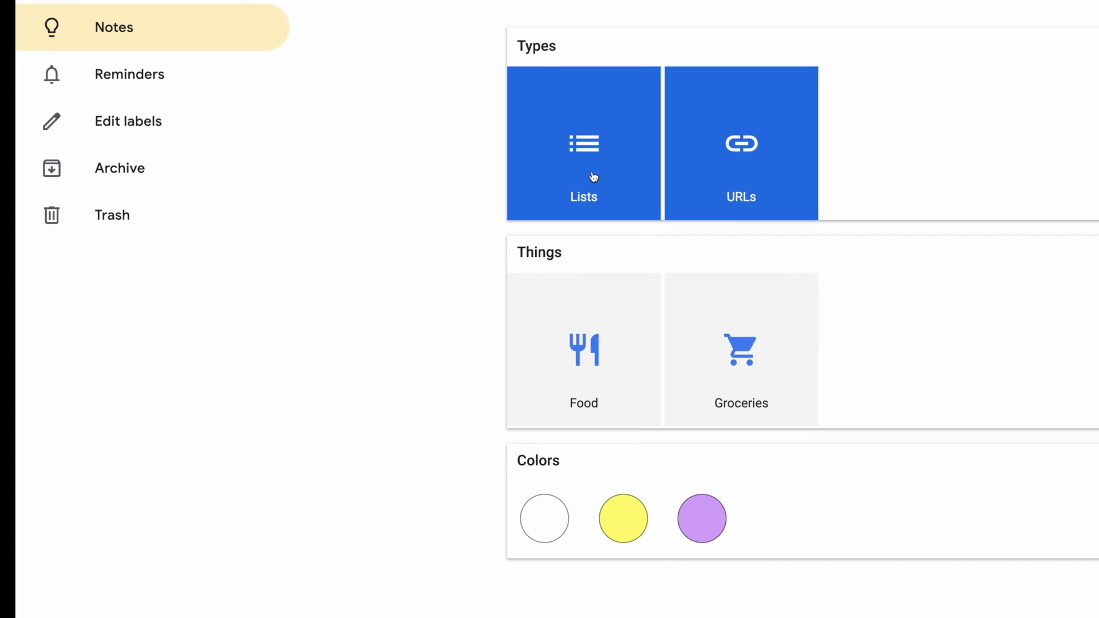
{"action": "left_click", "coordinate": [615, 147]}
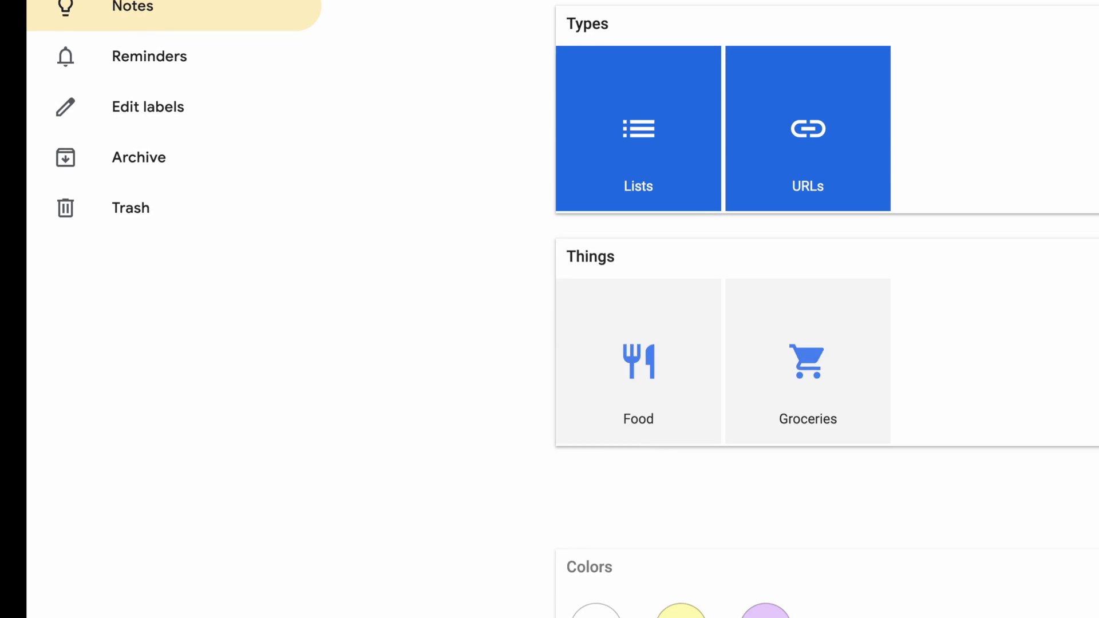
{"action": "left_click", "coordinate": [830, 142]}
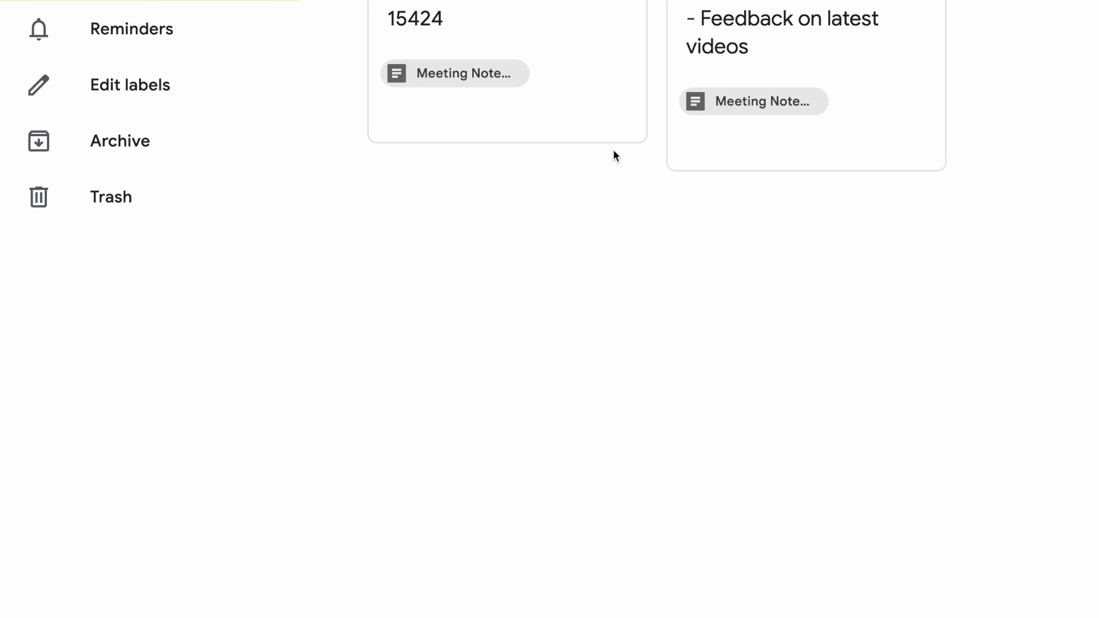
Create a new label named 'Work' and return to all notes.
{"action": "left_click", "coordinate": [194, 86]}
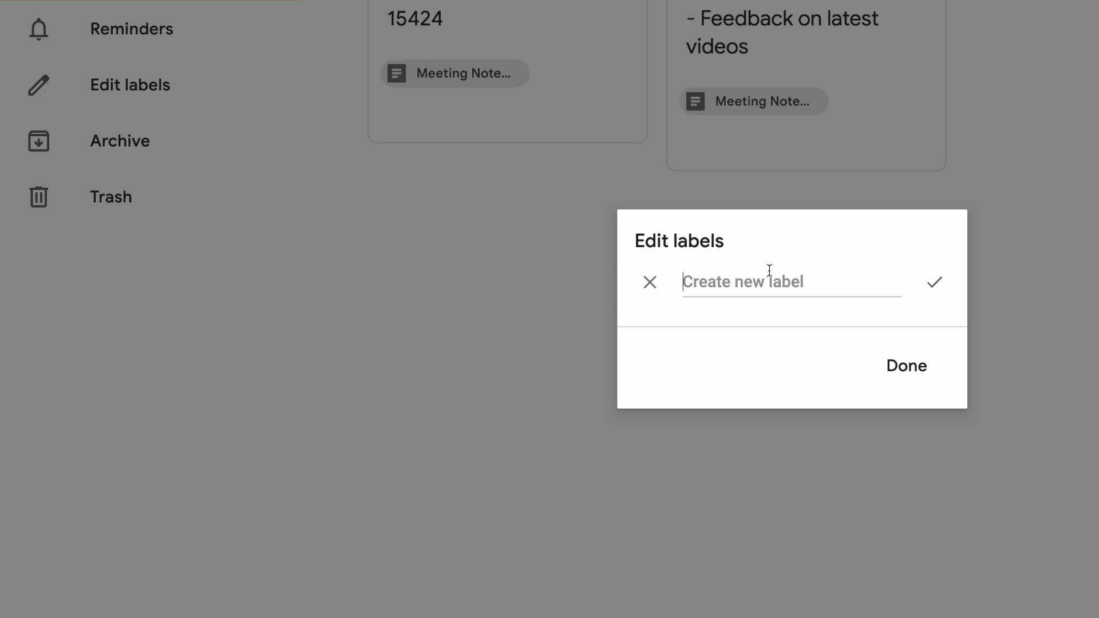
{"action": "type", "text": "Work"}
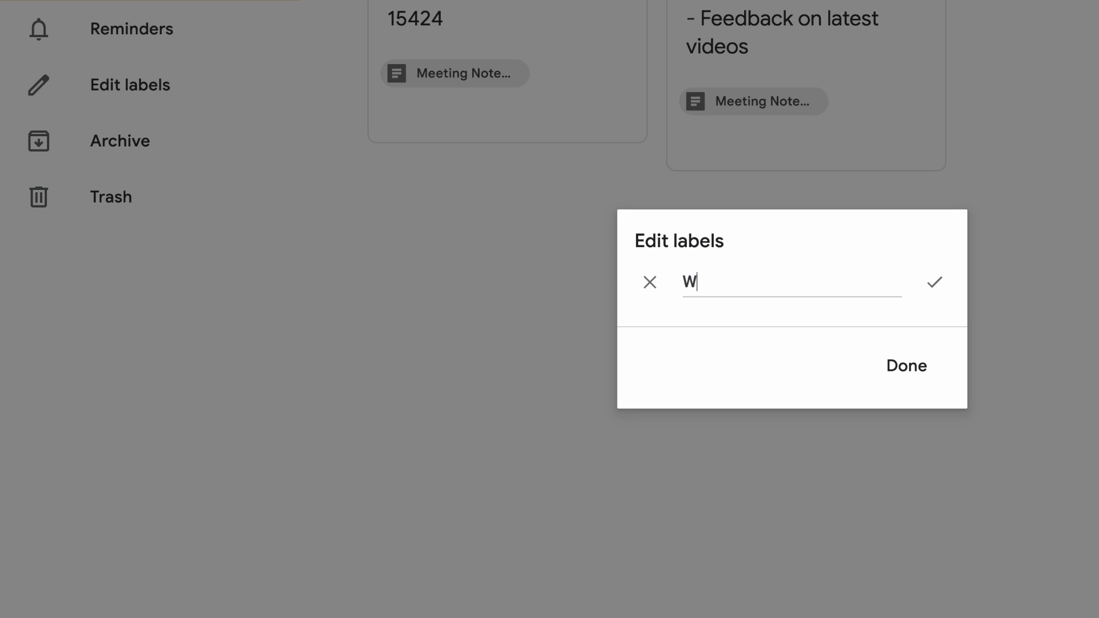
{"action": "left_click", "coordinate": [906, 365]}
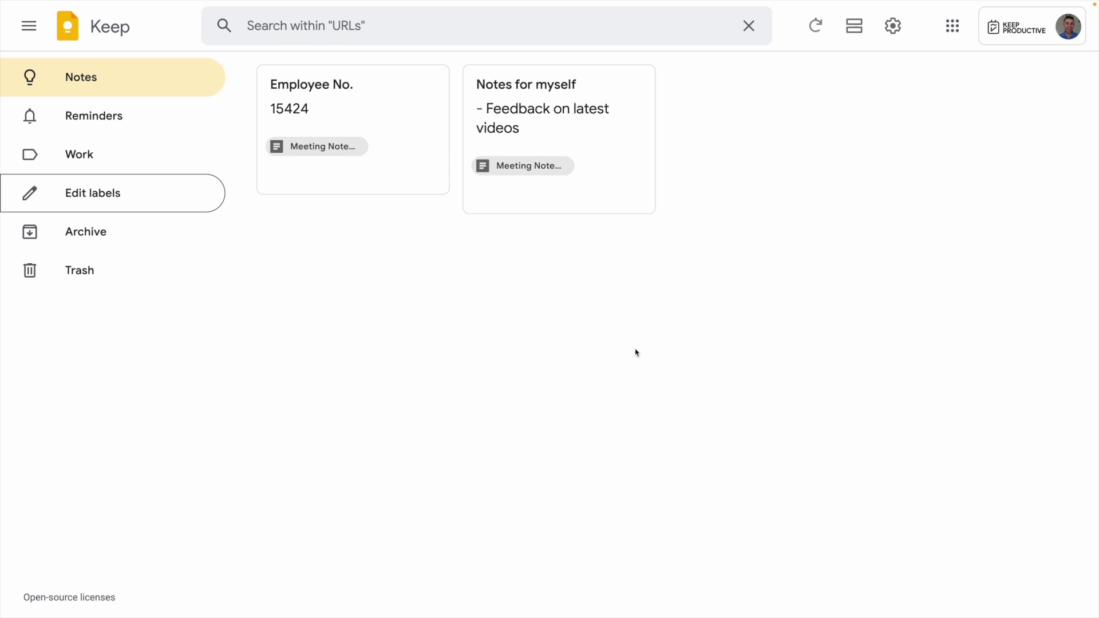
{"action": "left_click", "coordinate": [172, 92]}
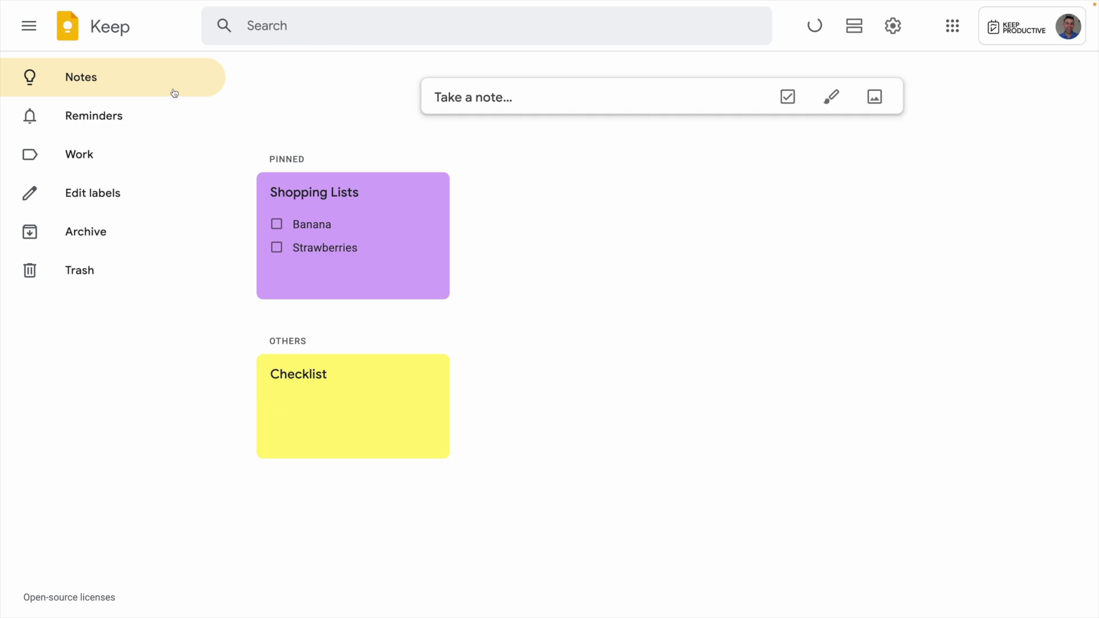
View the Work label, start and discard an empty note, then return to Notes.
{"action": "left_click", "coordinate": [169, 157]}
{"action": "left_click", "coordinate": [582, 99]}
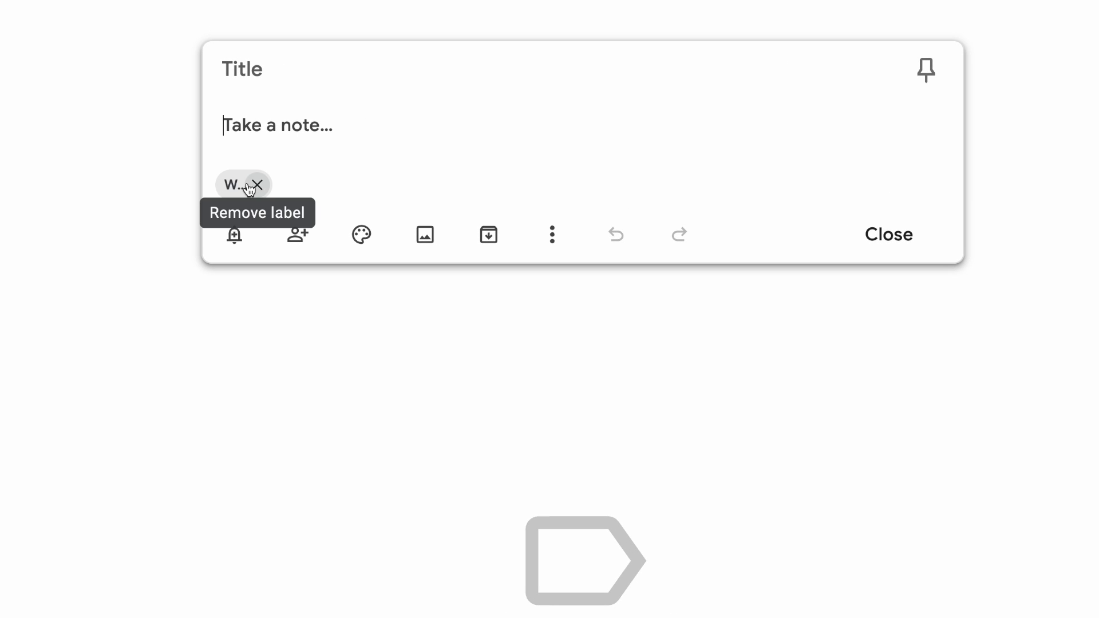
{"action": "left_click", "coordinate": [270, 379]}
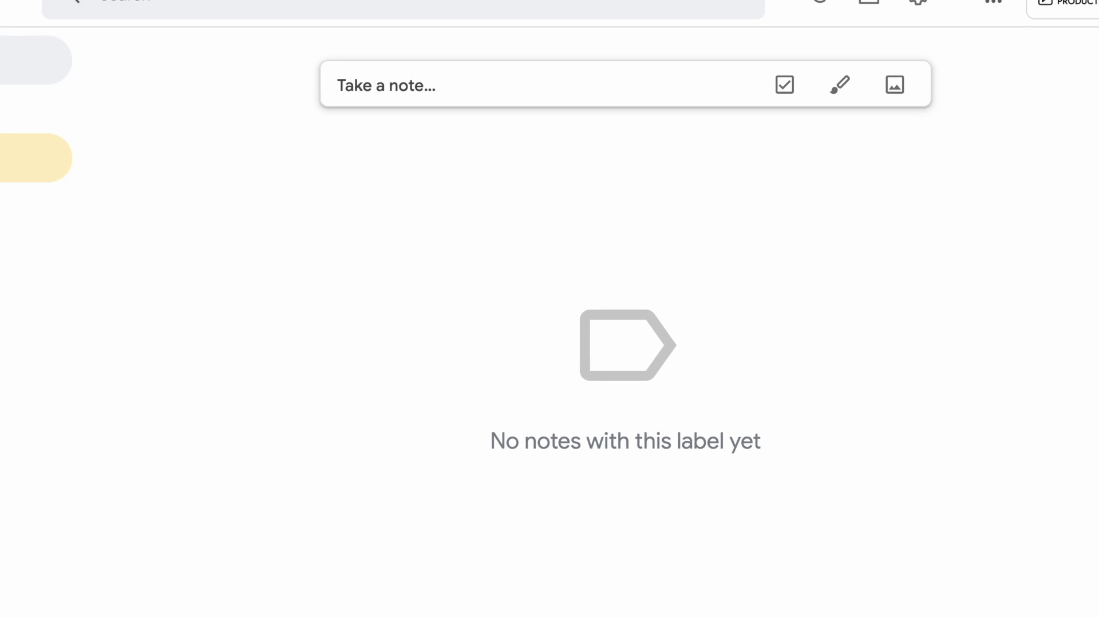
{"action": "left_click", "coordinate": [58, 68]}
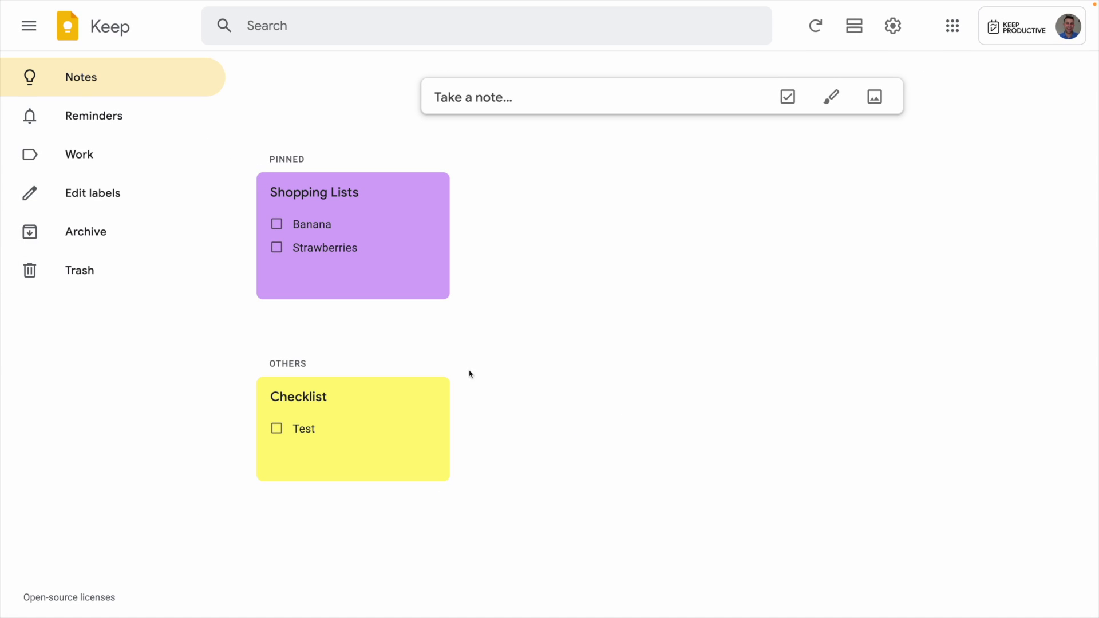
Start a new note, open its label option, close it empty, and view Reminders.
{"action": "left_click", "coordinate": [512, 98]}
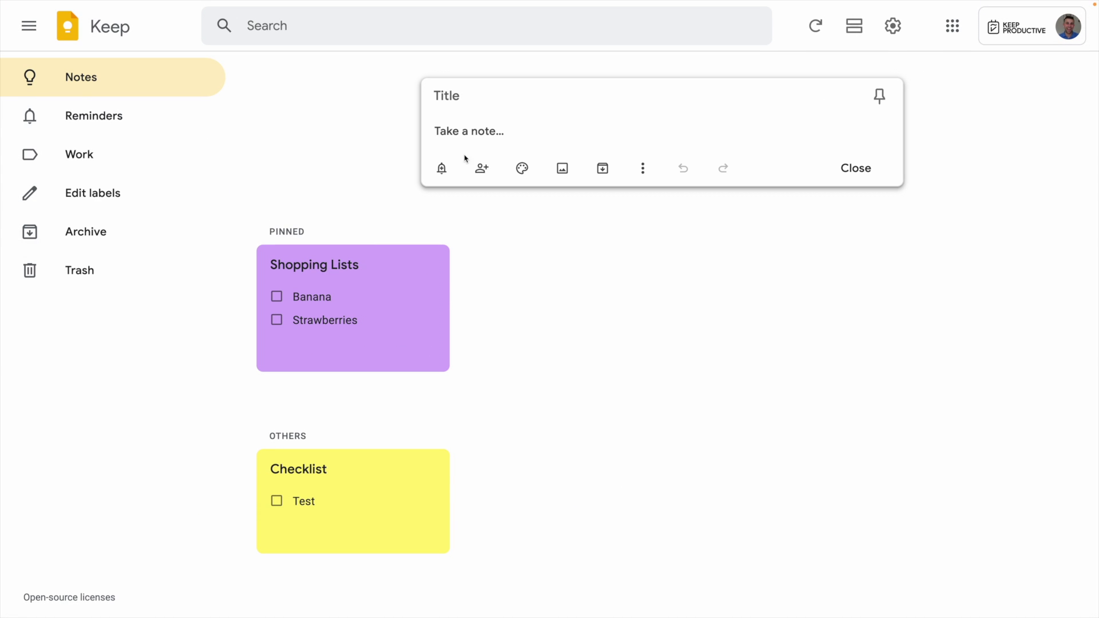
{"action": "left_click", "coordinate": [643, 171]}
{"action": "left_click", "coordinate": [662, 199]}
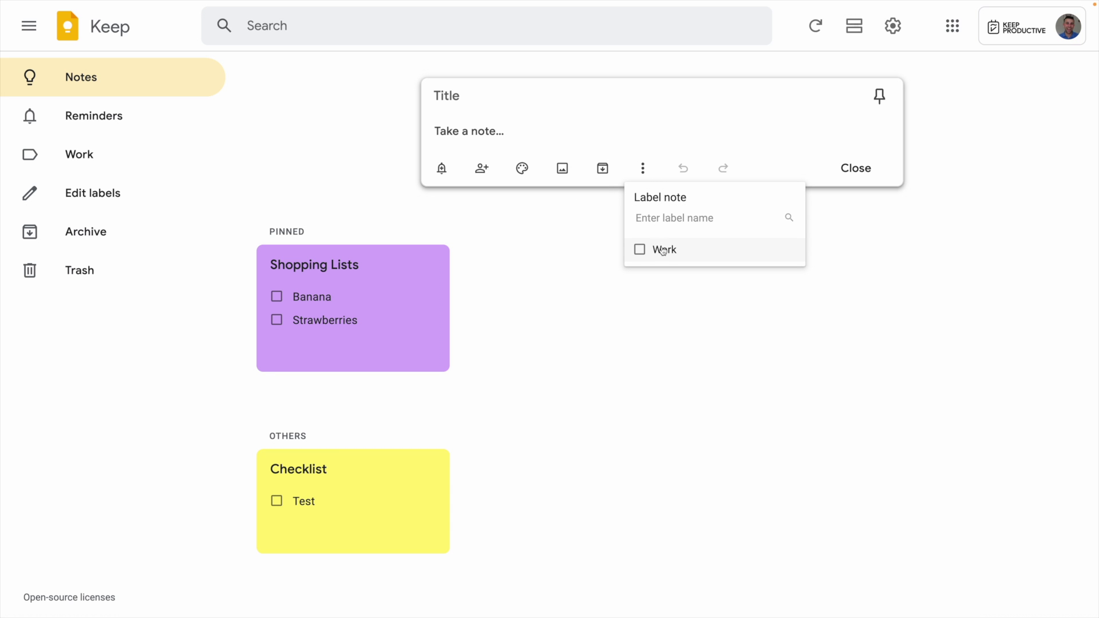
{"action": "left_click", "coordinate": [639, 310]}
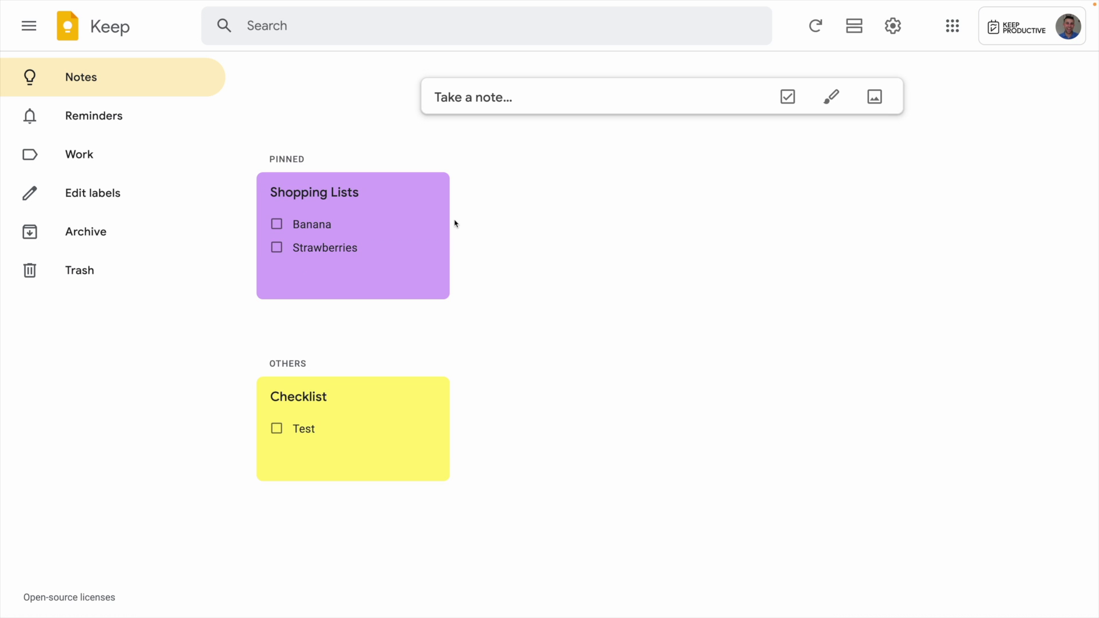
{"action": "mouse_move", "coordinate": [377, 209]}
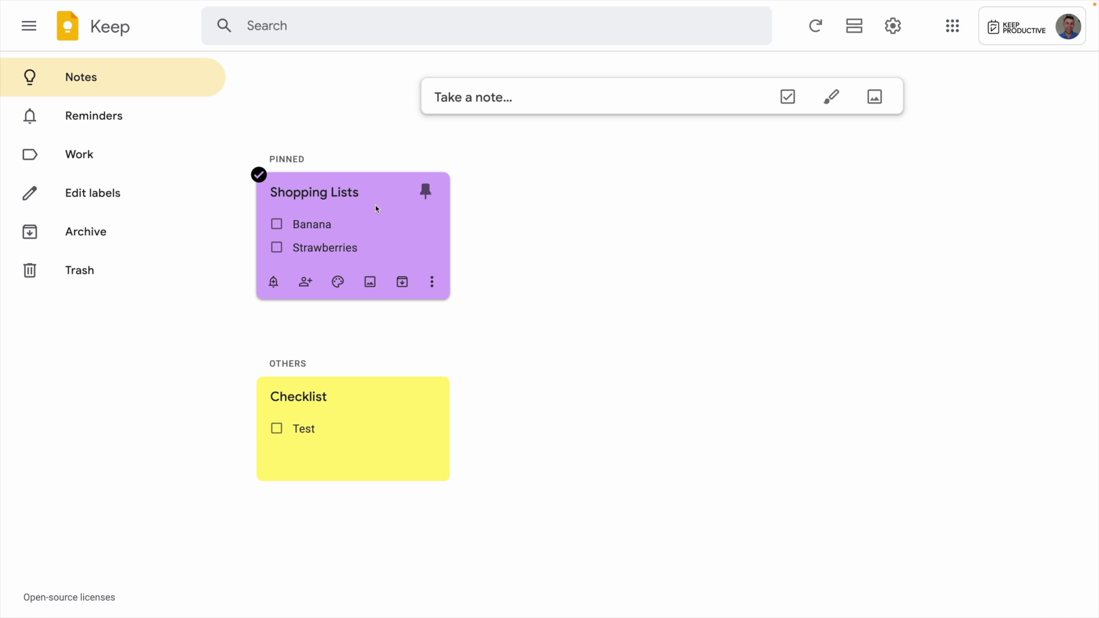
{"action": "left_click", "coordinate": [155, 120]}
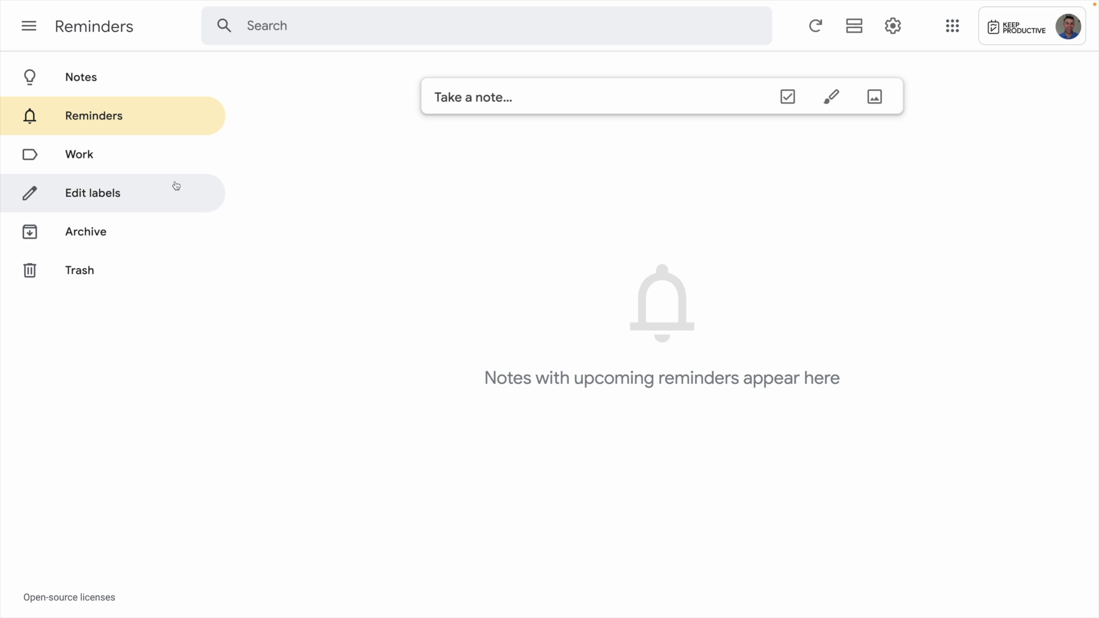
Set a Next week reminder (Sep 12, 8:00 AM) on Shopping Lists and check Reminders.
{"action": "left_click", "coordinate": [147, 91]}
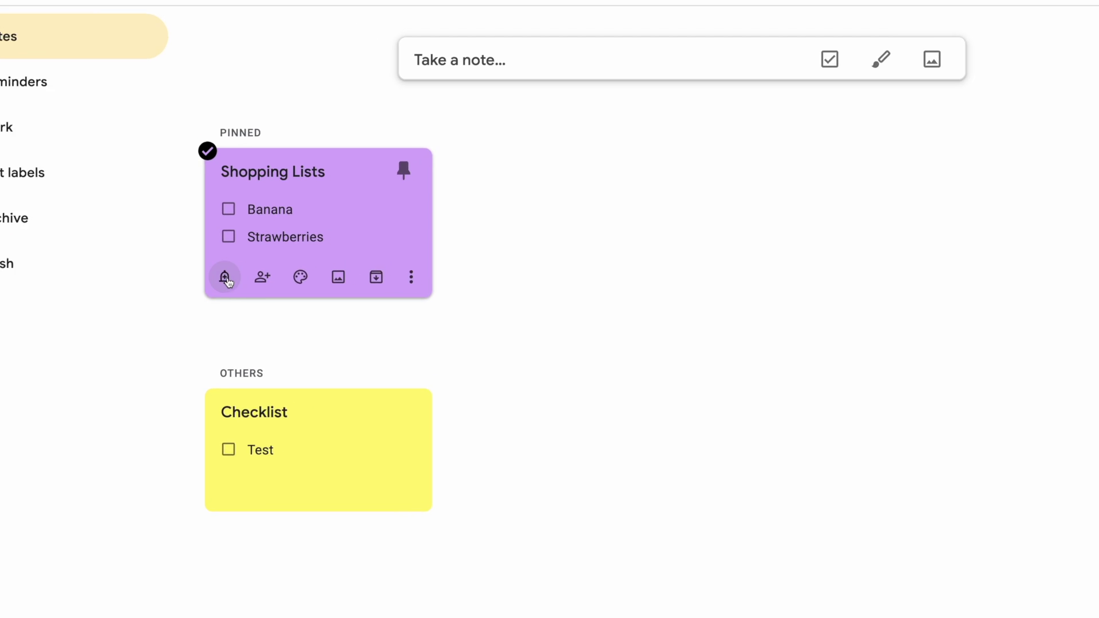
{"action": "left_click", "coordinate": [225, 278]}
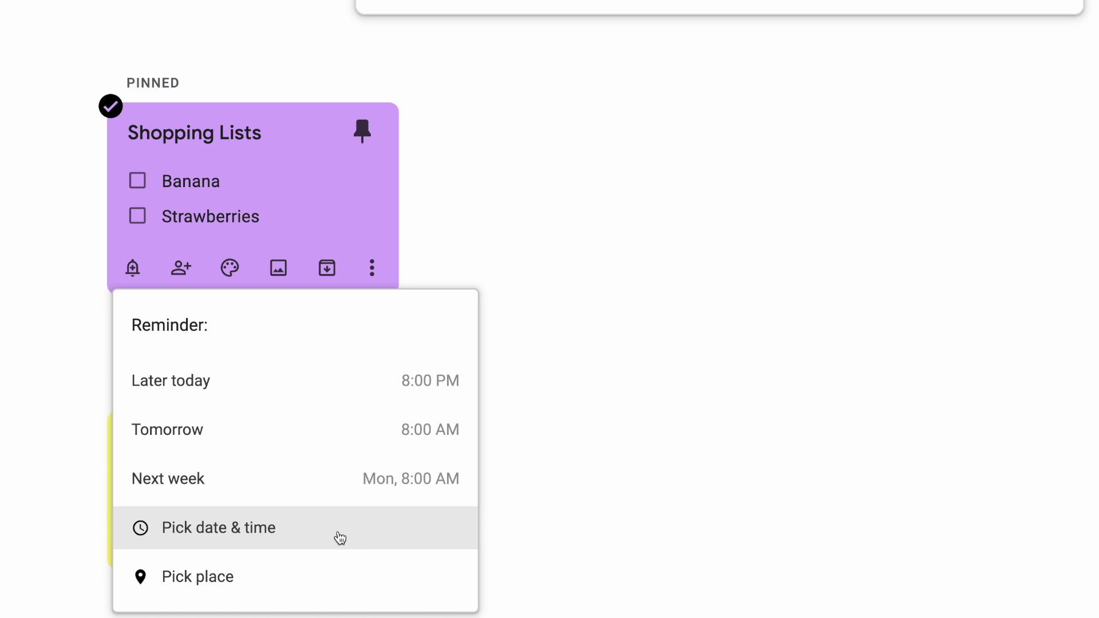
{"action": "left_click", "coordinate": [319, 491]}
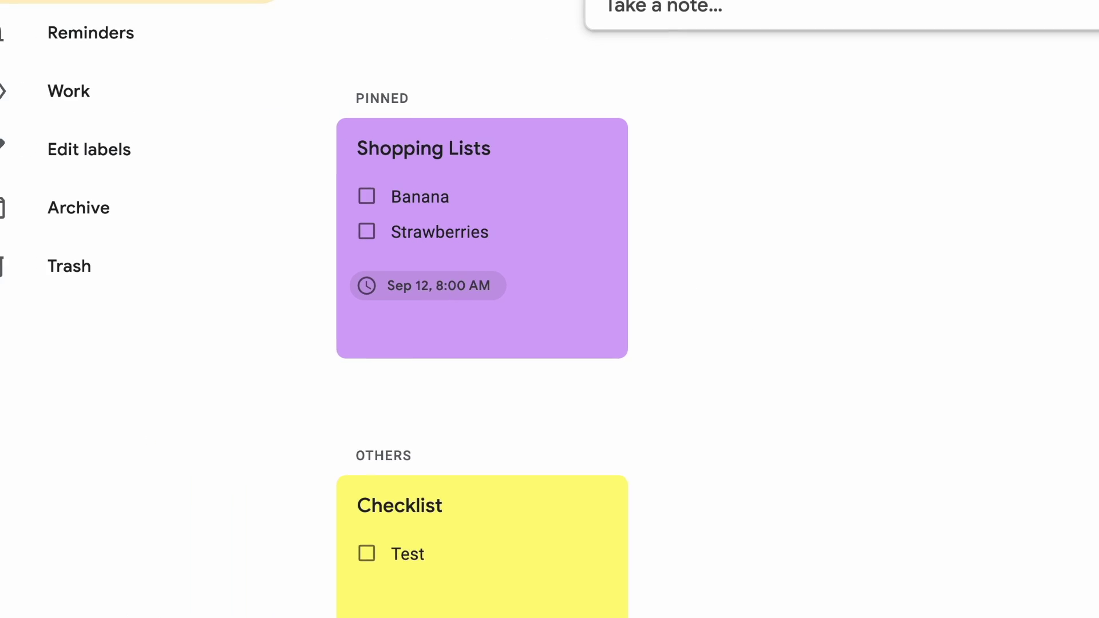
{"action": "left_click", "coordinate": [143, 30]}
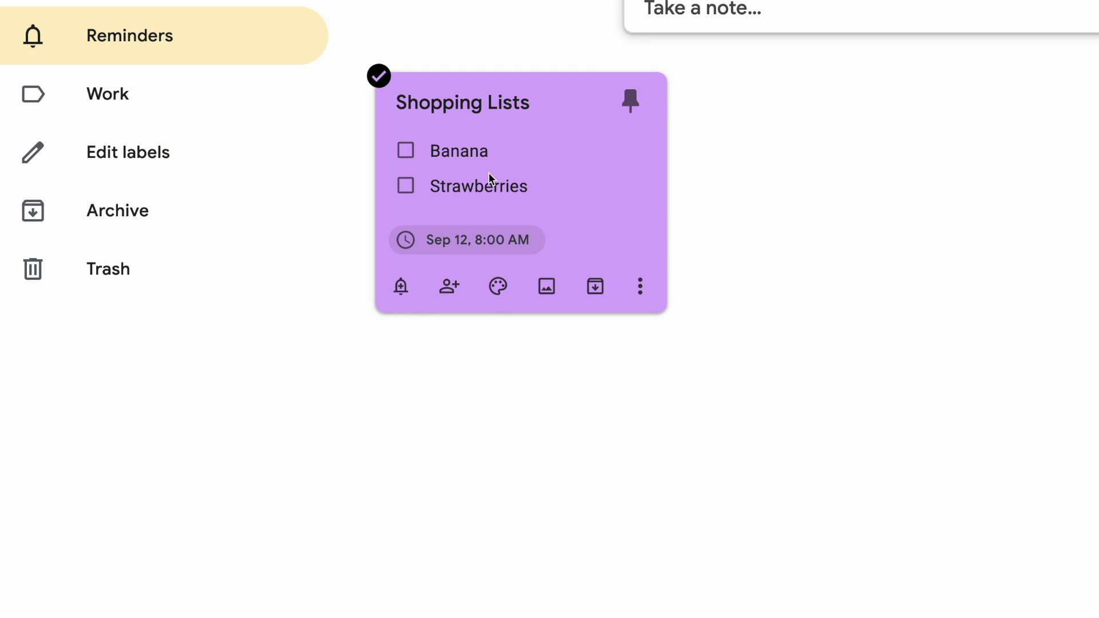
{"action": "mouse_move", "coordinate": [482, 238]}
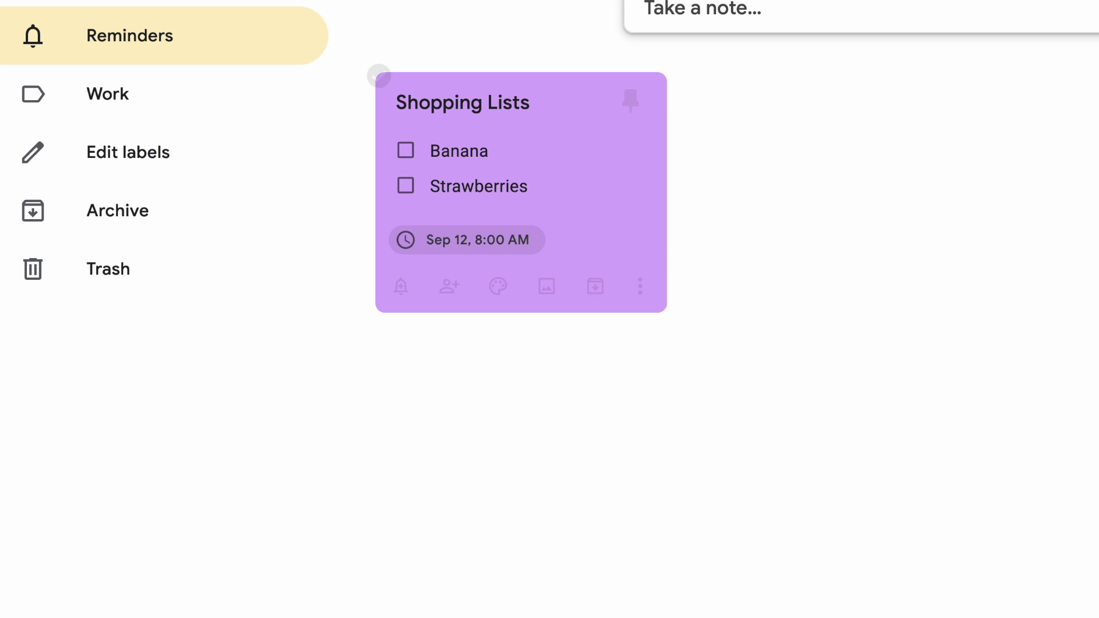
{"action": "left_click", "coordinate": [349, 14]}
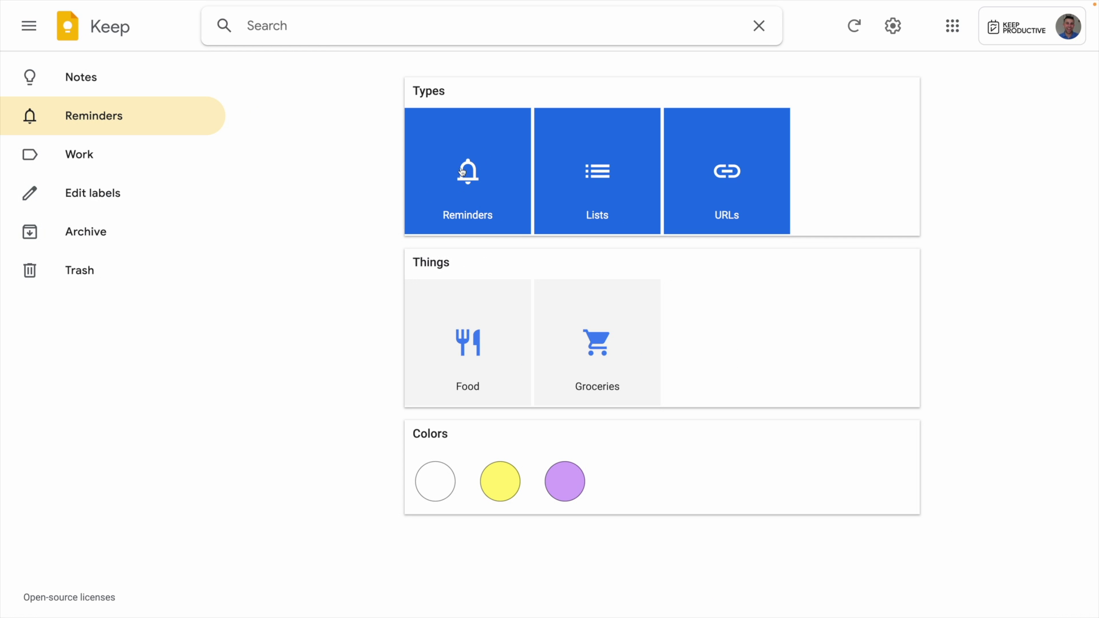
{"action": "left_click", "coordinate": [164, 98]}
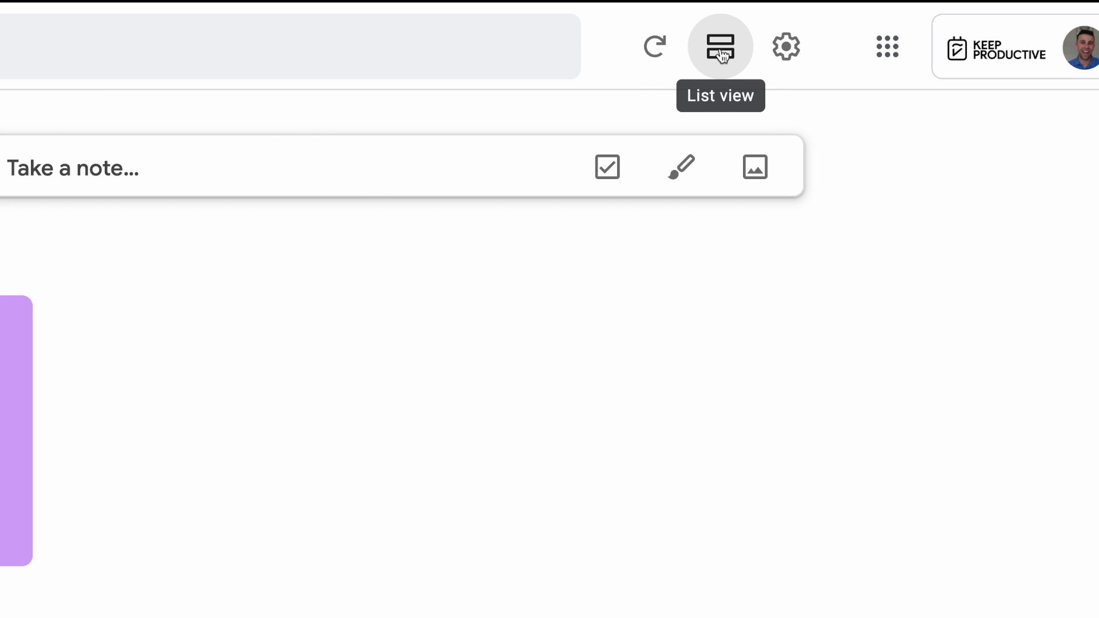
{"action": "left_click", "coordinate": [720, 51]}
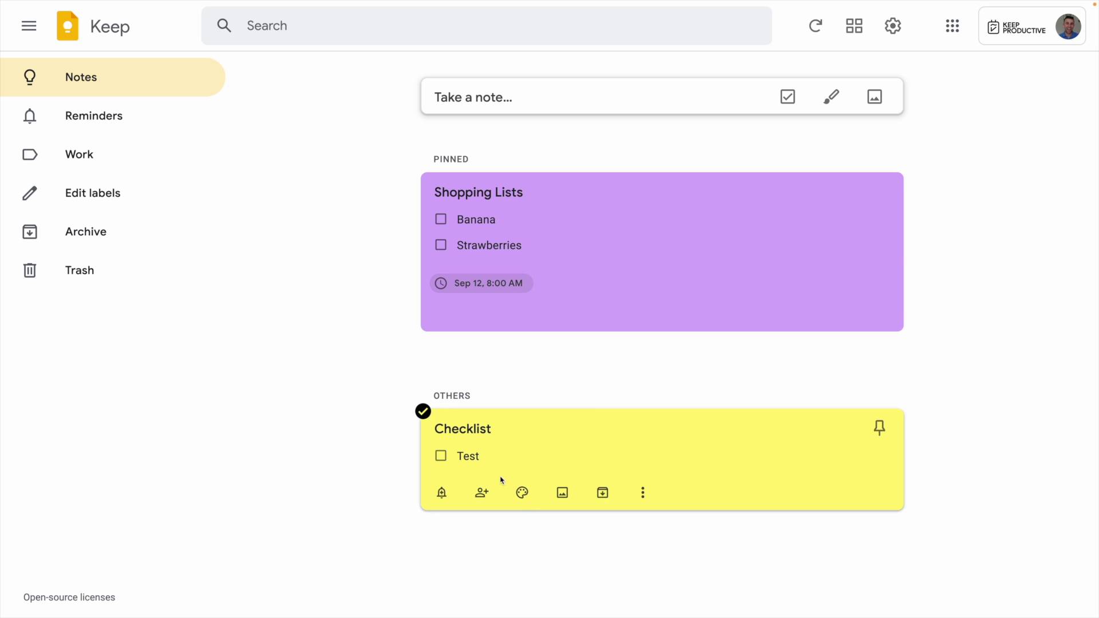
{"action": "left_click", "coordinate": [862, 28]}
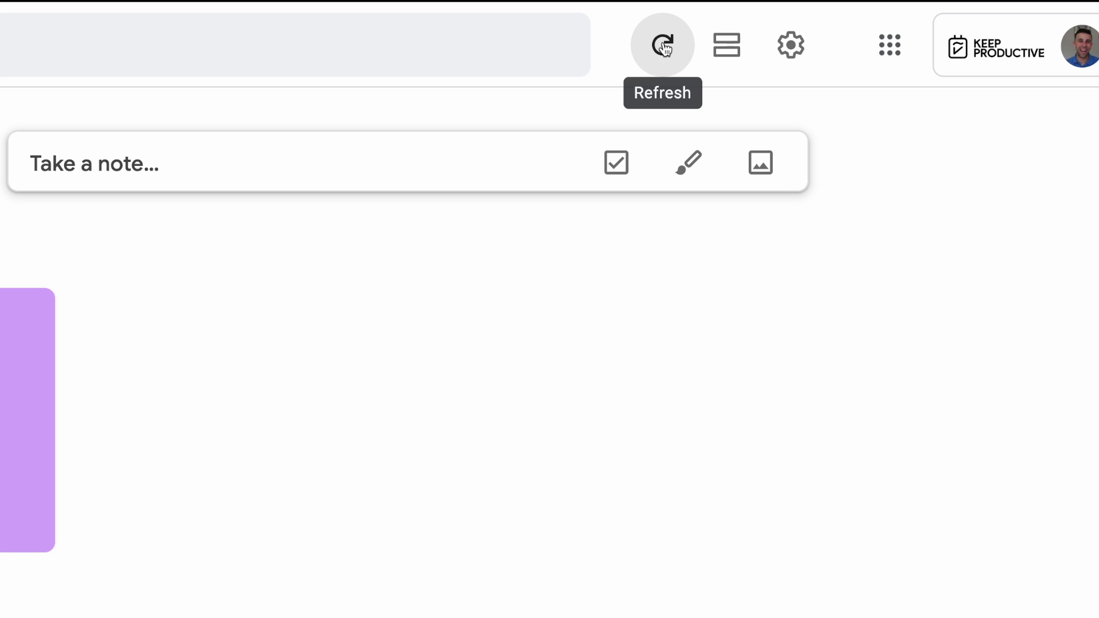
{"action": "left_click", "coordinate": [664, 52]}
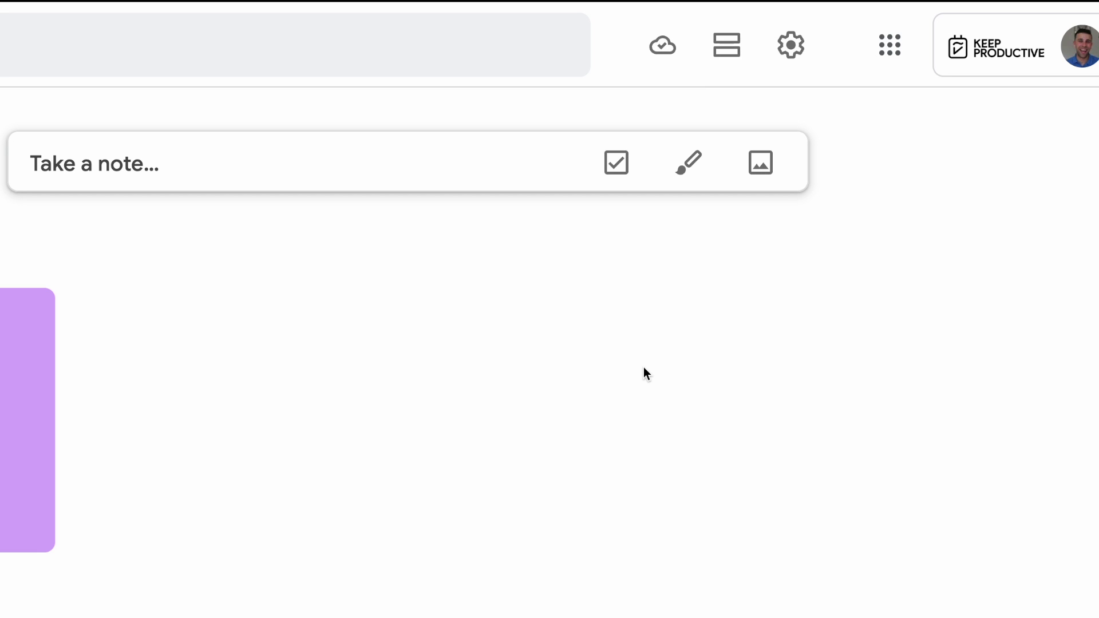
{"action": "left_click", "coordinate": [795, 51]}
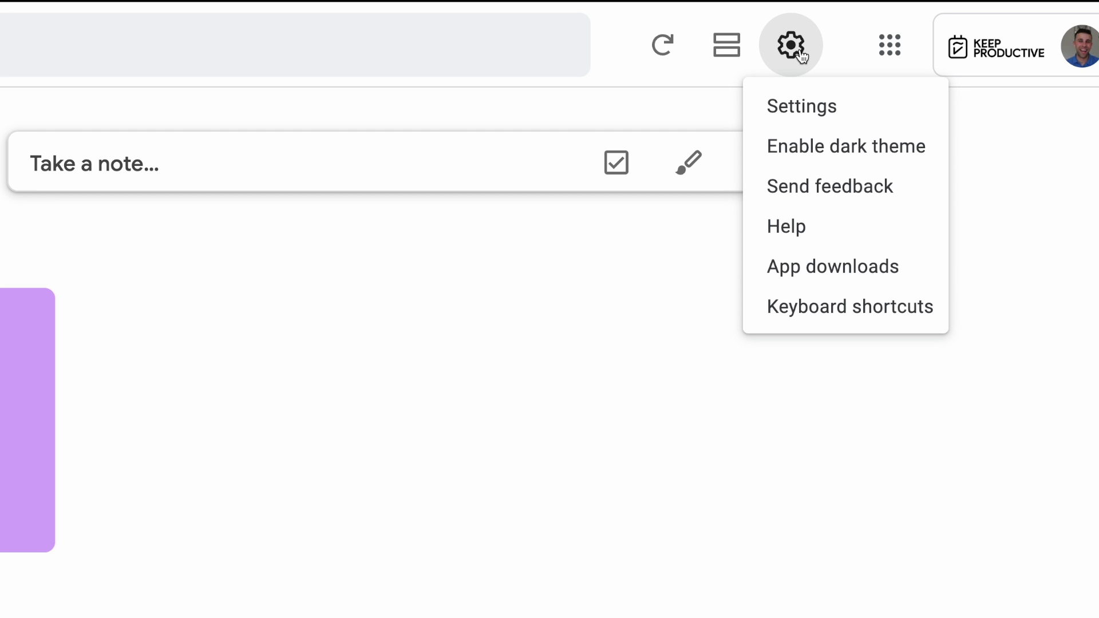
{"action": "left_click", "coordinate": [807, 148]}
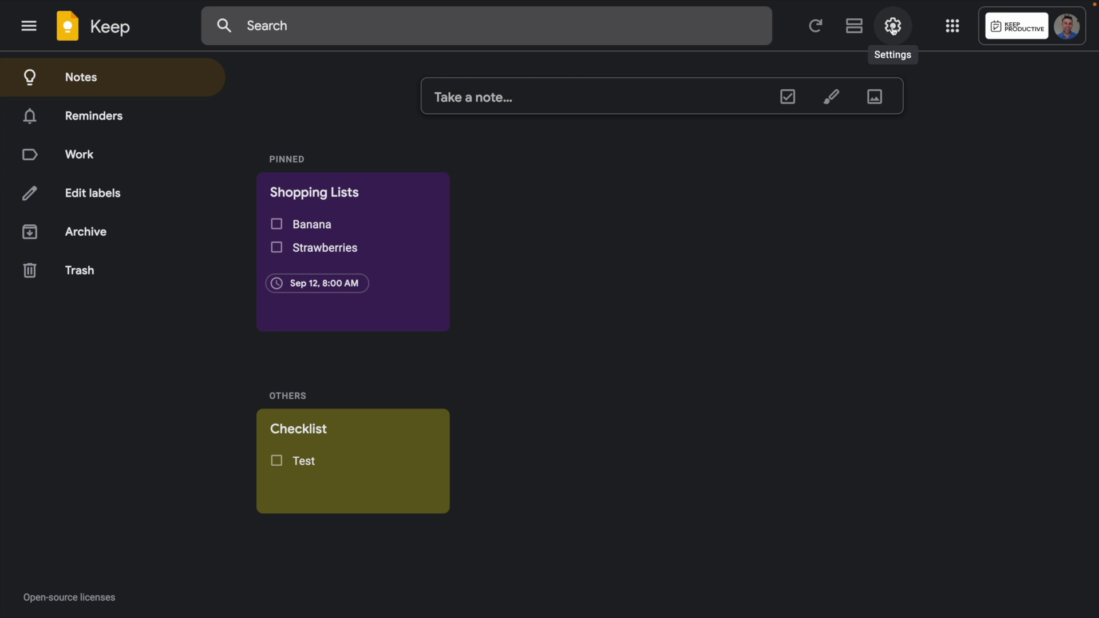
{"action": "left_click", "coordinate": [893, 28]}
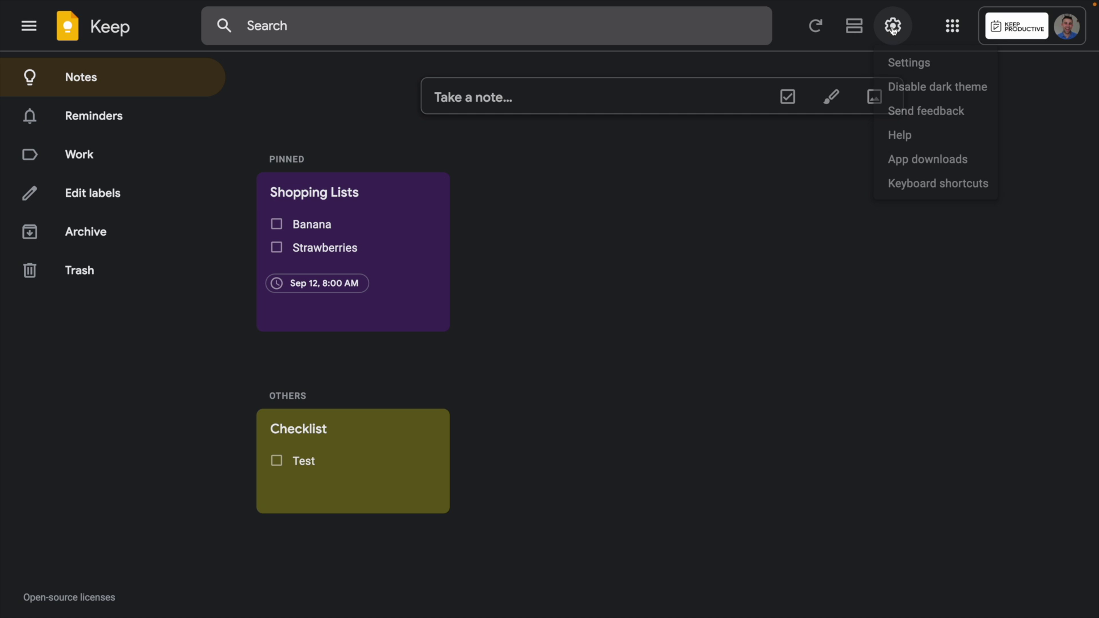
{"action": "left_click", "coordinate": [907, 84]}
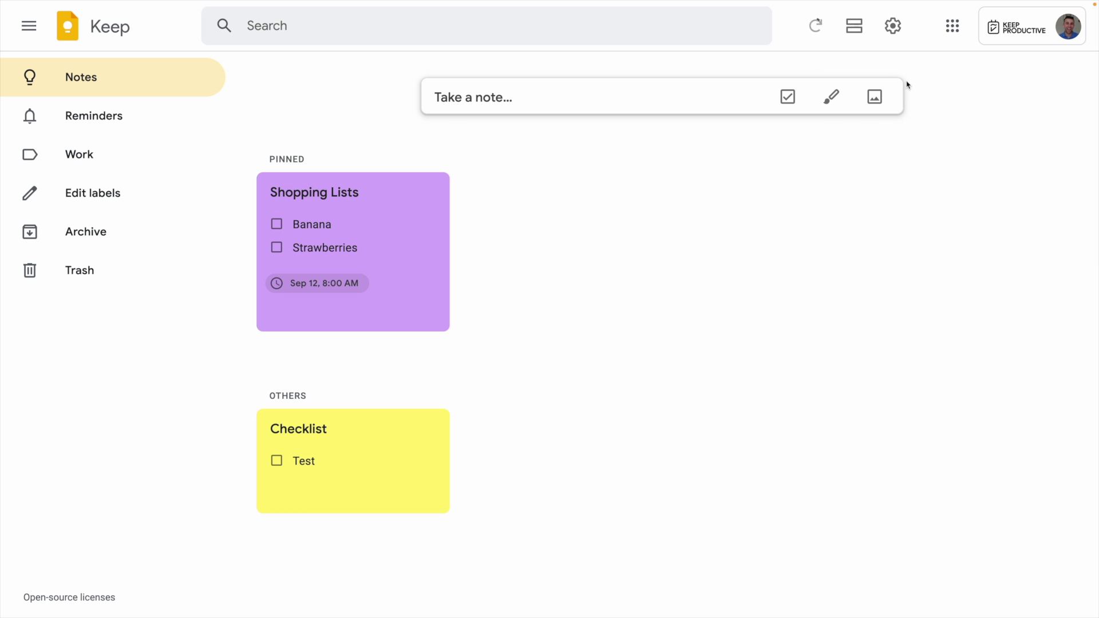
{"action": "left_click", "coordinate": [888, 26]}
Tick Display rich link previews in Settings, cancel, then browse the archived notes.
{"action": "left_click", "coordinate": [895, 58]}
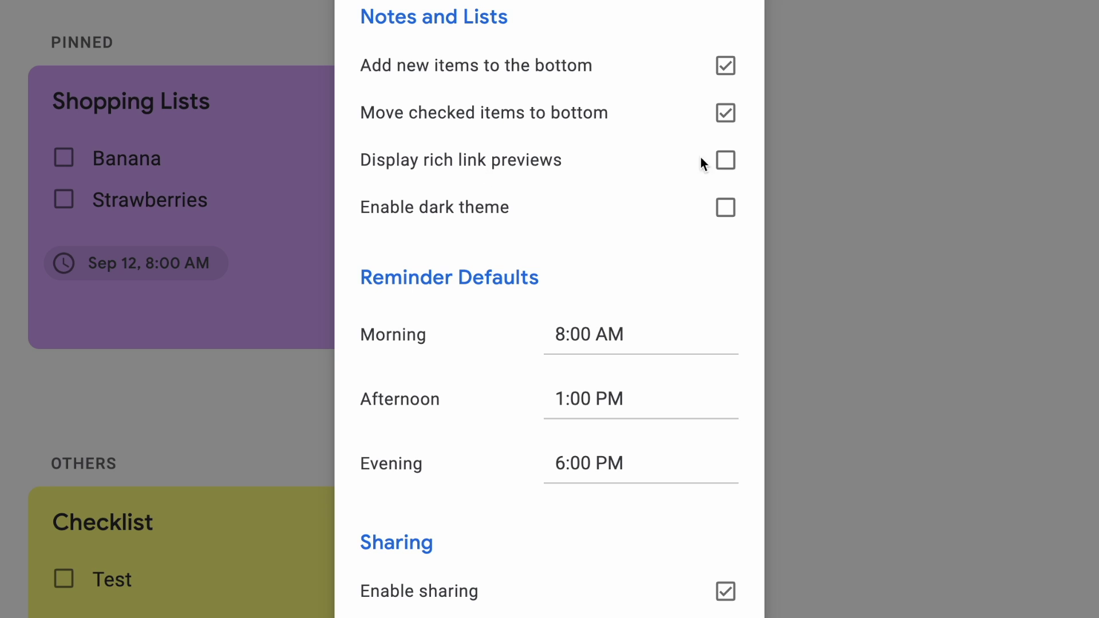
{"action": "left_click", "coordinate": [722, 164]}
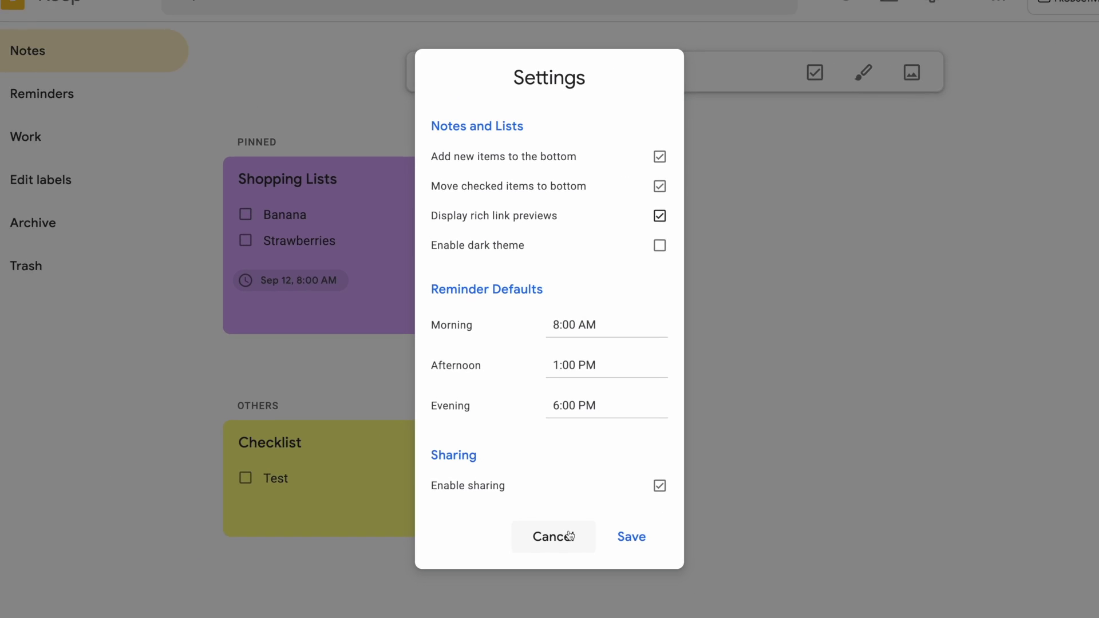
{"action": "left_click", "coordinate": [568, 512]}
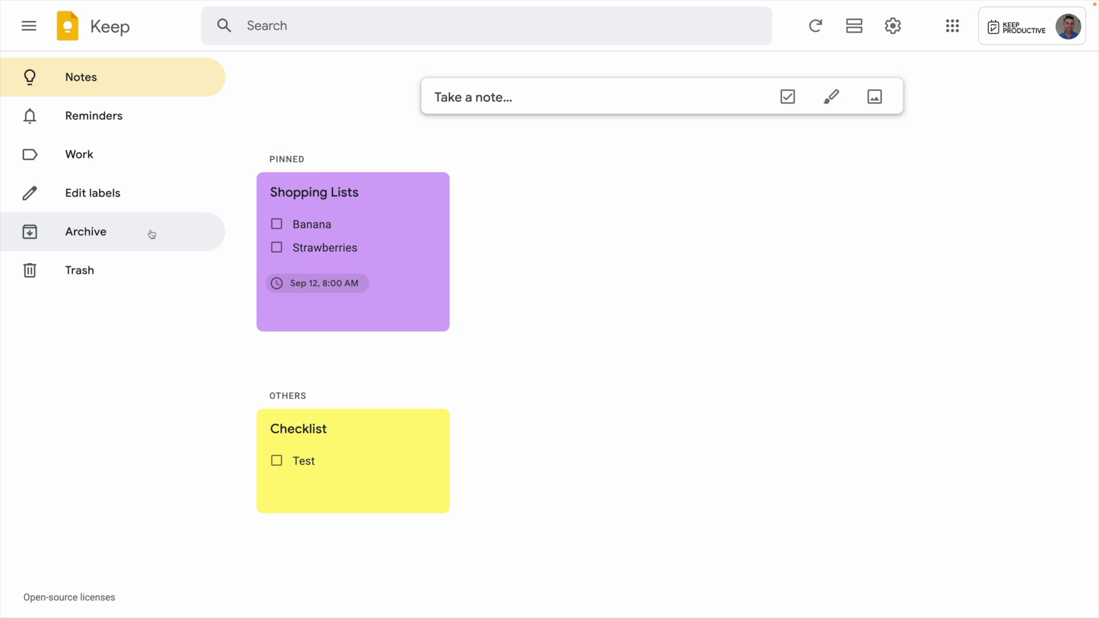
{"action": "left_click", "coordinate": [151, 233]}
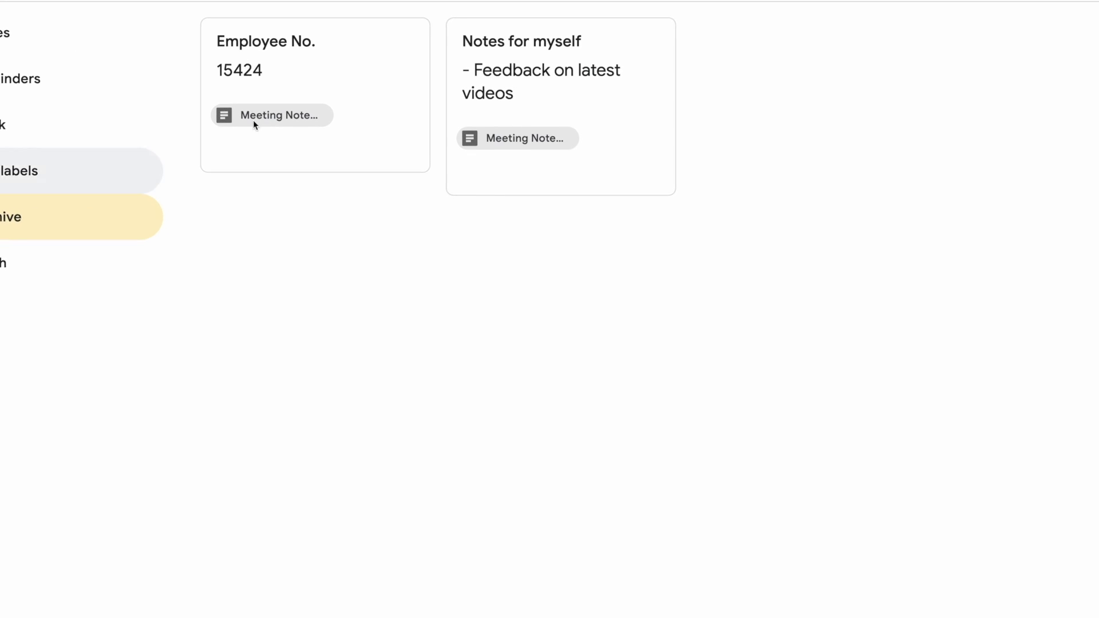
{"action": "left_click", "coordinate": [352, 74]}
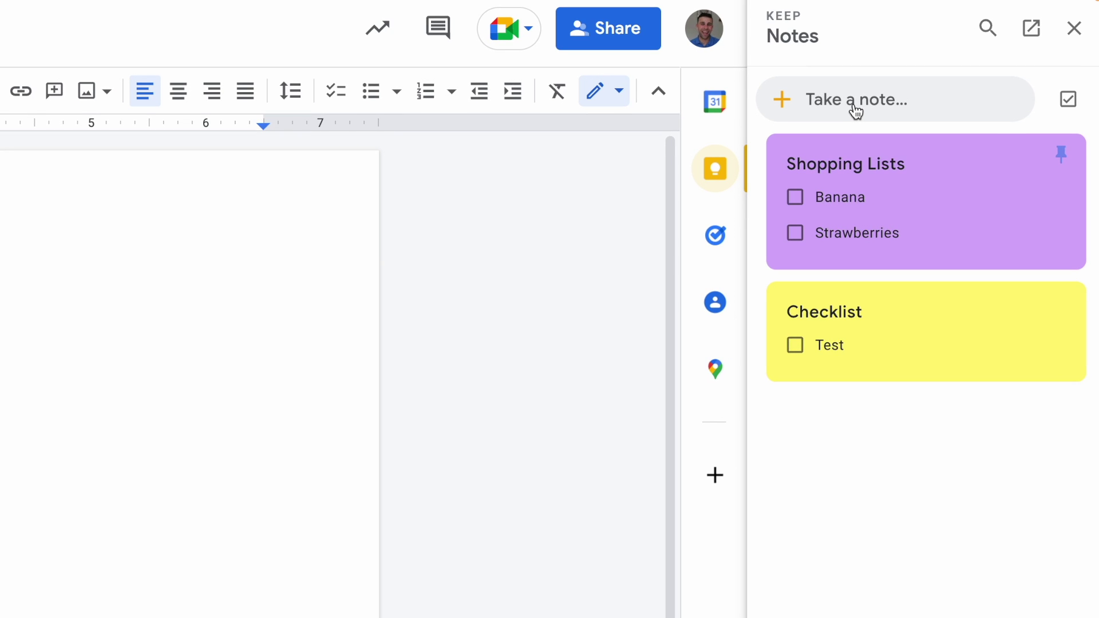
Start a new Keep side-panel note linked to the Meeting Notes document.
{"action": "left_click", "coordinate": [855, 107]}
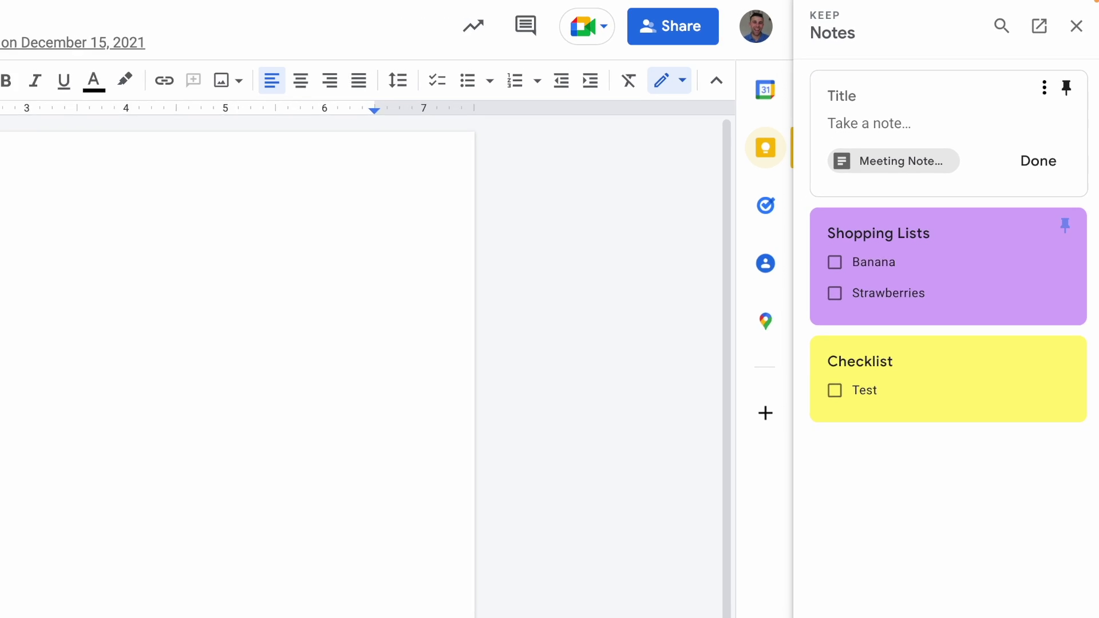
{"action": "type", "text": "@"}
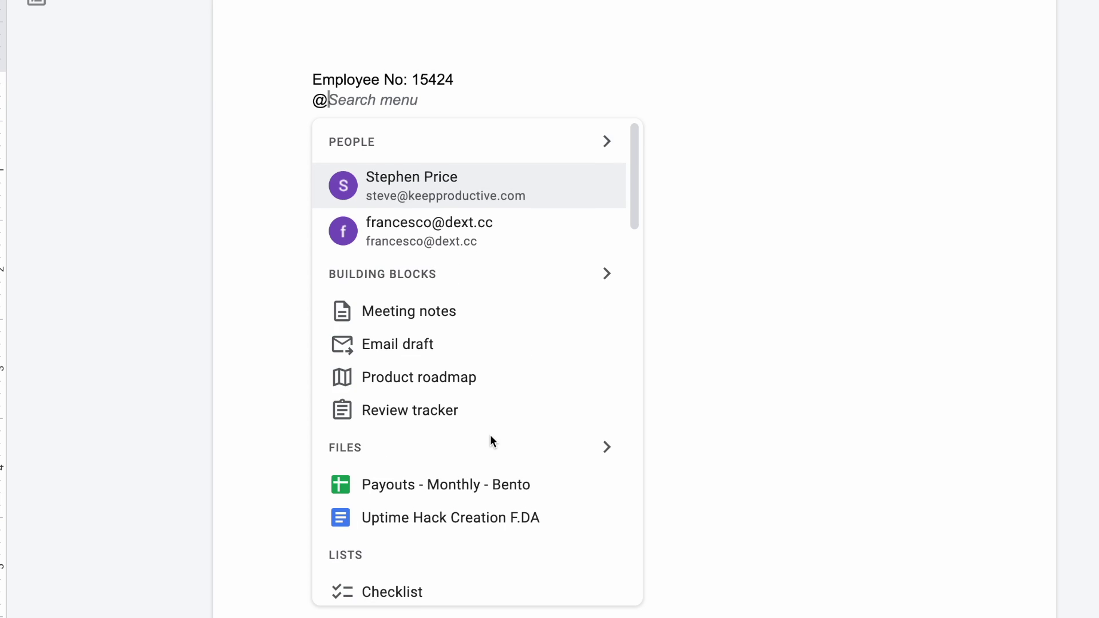
{"action": "scroll", "coordinate": [491, 435], "scroll_direction": "down", "scroll_amount": 2}
{"action": "scroll", "coordinate": [494, 438], "scroll_direction": "down", "scroll_amount": 3}
{"action": "scroll", "coordinate": [495, 437], "scroll_direction": "up", "scroll_amount": 3}
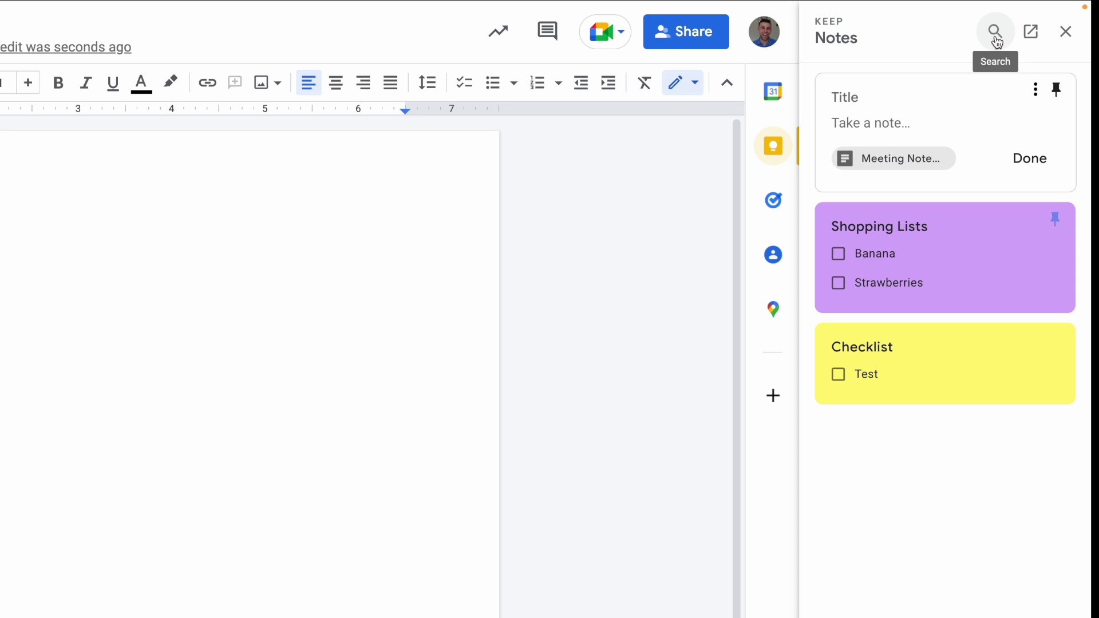
Open and close the Keep notes search, then switch the Docs side panel to Tasks.
{"action": "left_click", "coordinate": [995, 40]}
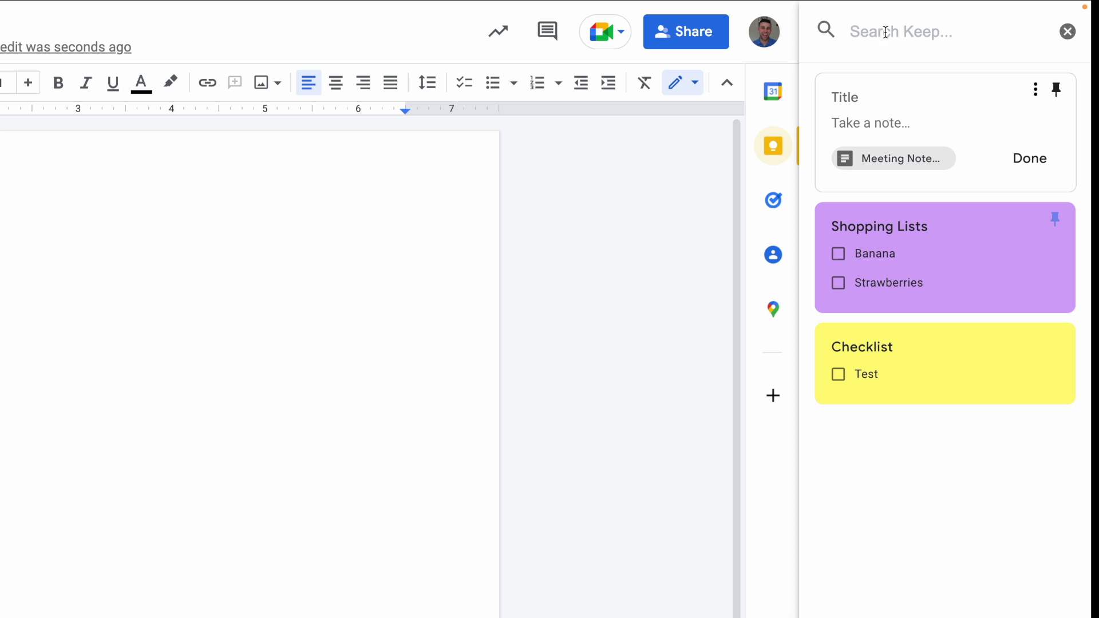
{"action": "left_click", "coordinate": [1065, 32]}
{"action": "mouse_move", "coordinate": [945, 257]}
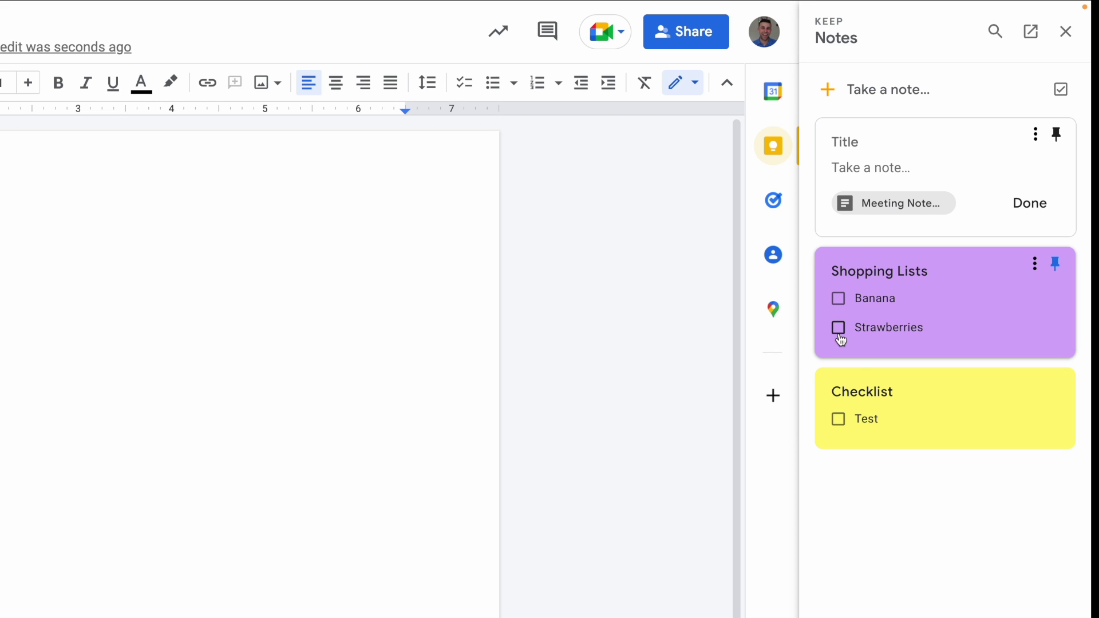
{"action": "left_click", "coordinate": [776, 197]}
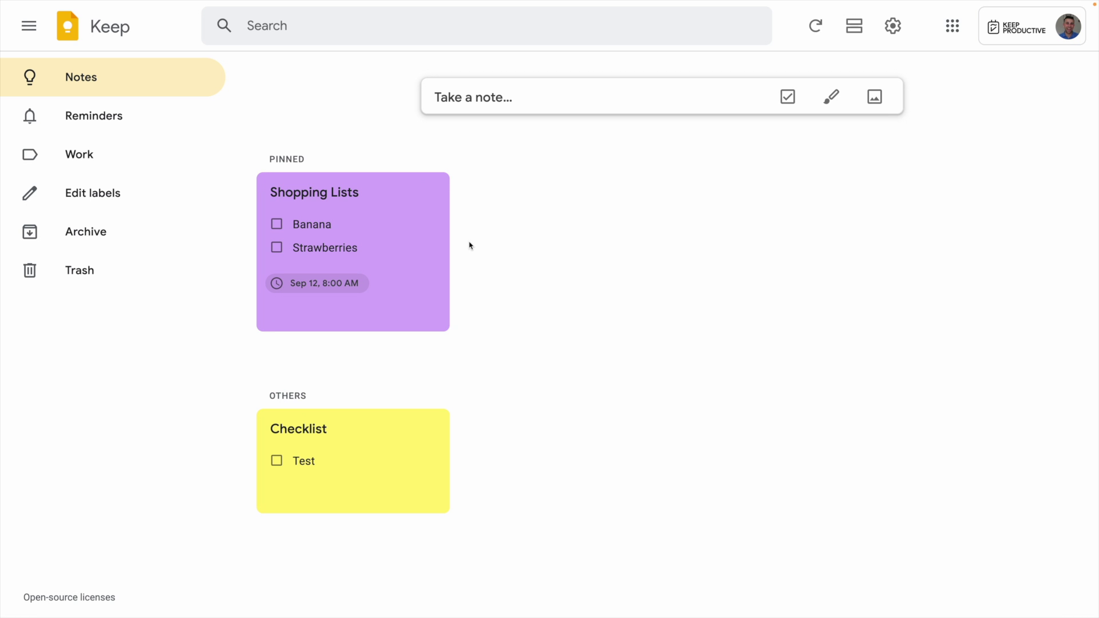
Apply the Celebration red palm-tree background to the pinned Shopping Lists note.
{"action": "mouse_move", "coordinate": [354, 252]}
{"action": "left_click", "coordinate": [338, 314]}
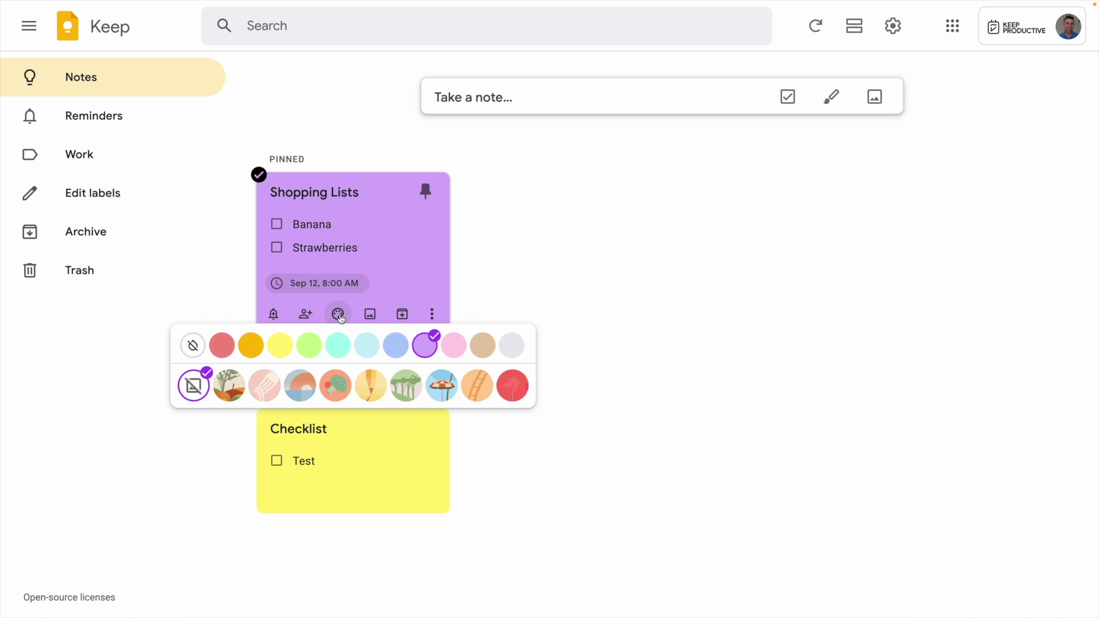
{"action": "left_click", "coordinate": [513, 386]}
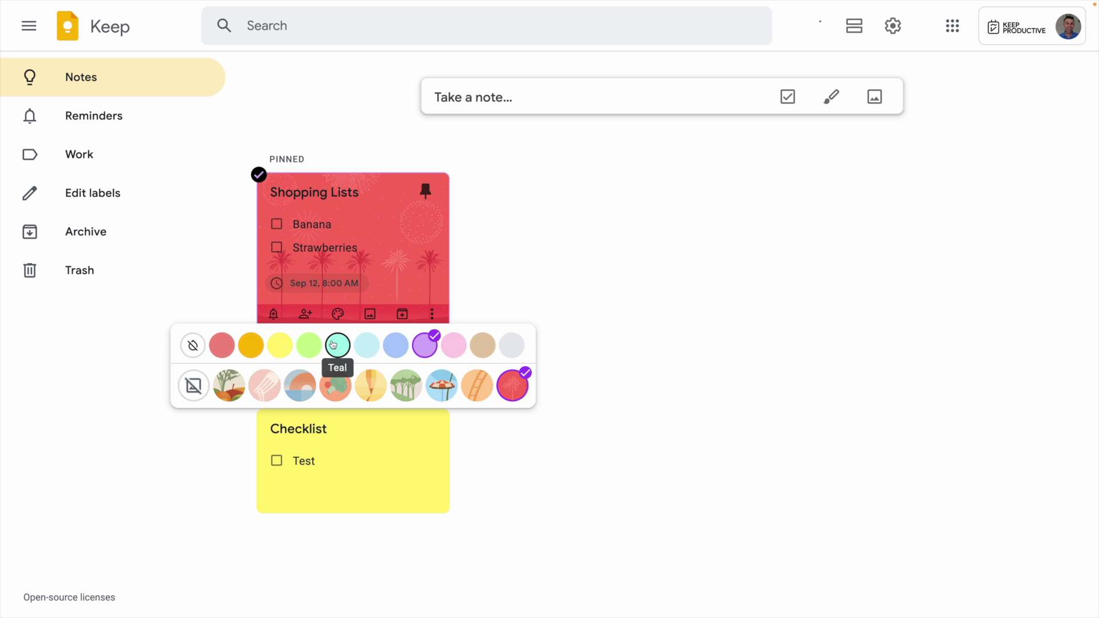
{"action": "left_click", "coordinate": [167, 309]}
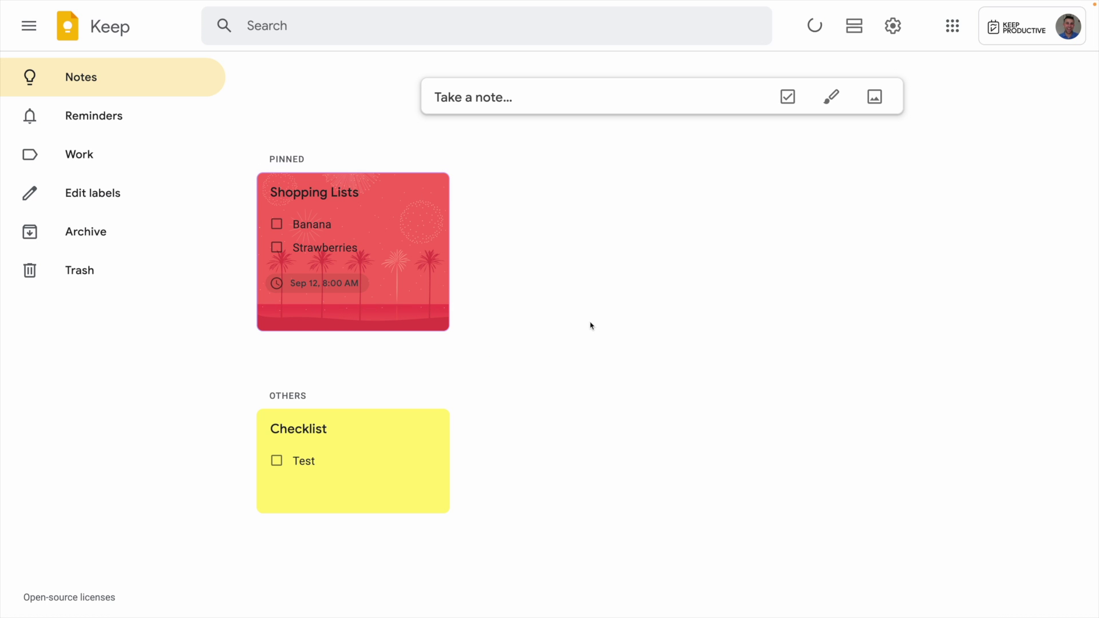